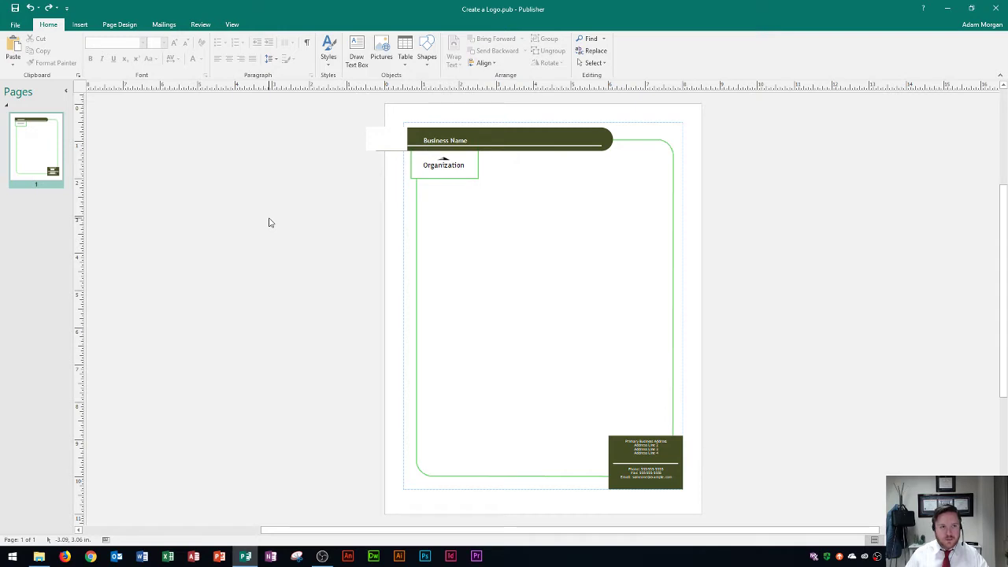
- Insert the hand mirror picture from the Desktop folder and move it off the page into the empty area on its left
click(80, 25)
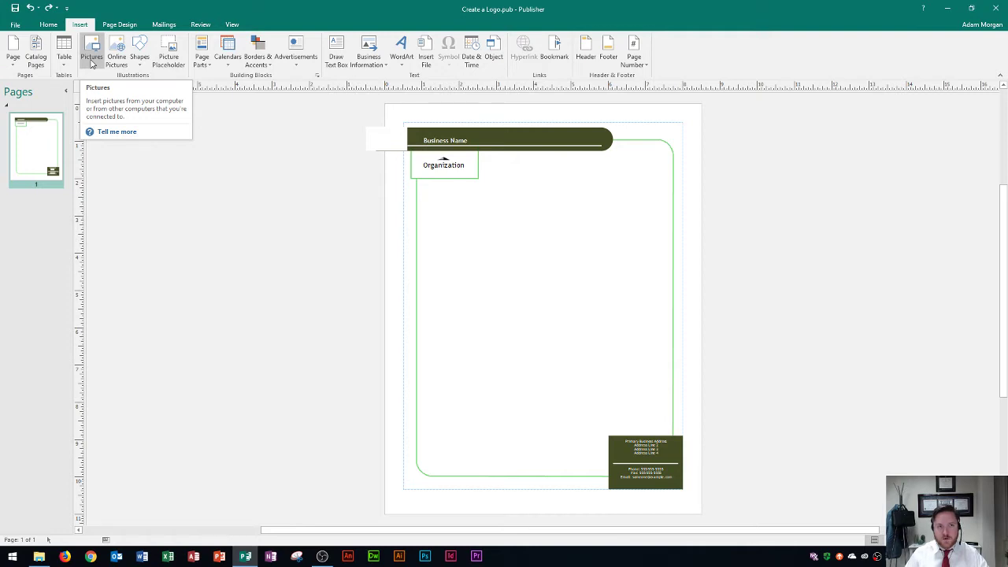
click(92, 55)
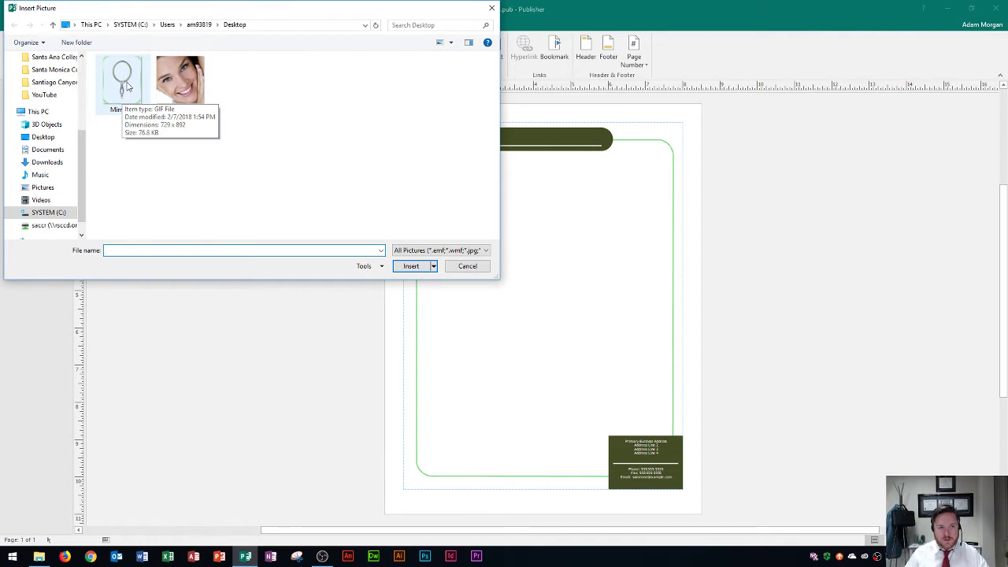
double_click(126, 83)
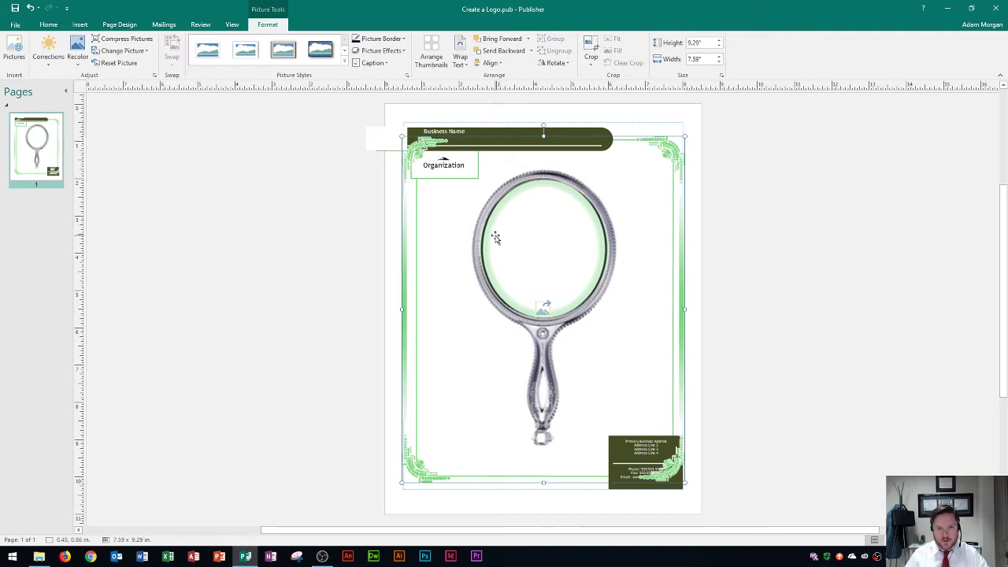
drag(495, 238, 188, 229)
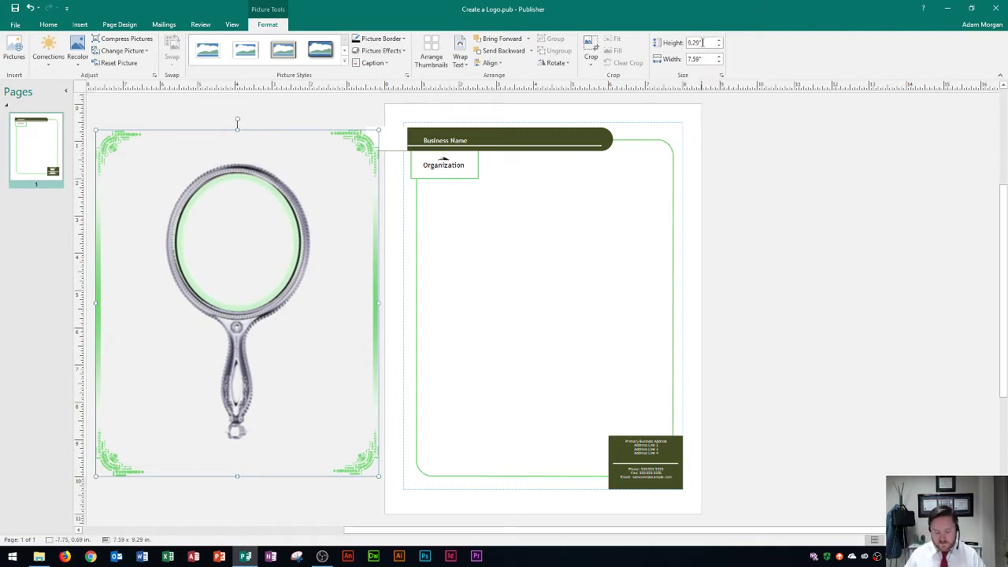
- Resize the mirror picture by entering a height of 5", followed by a width of 6.5"
click(702, 42)
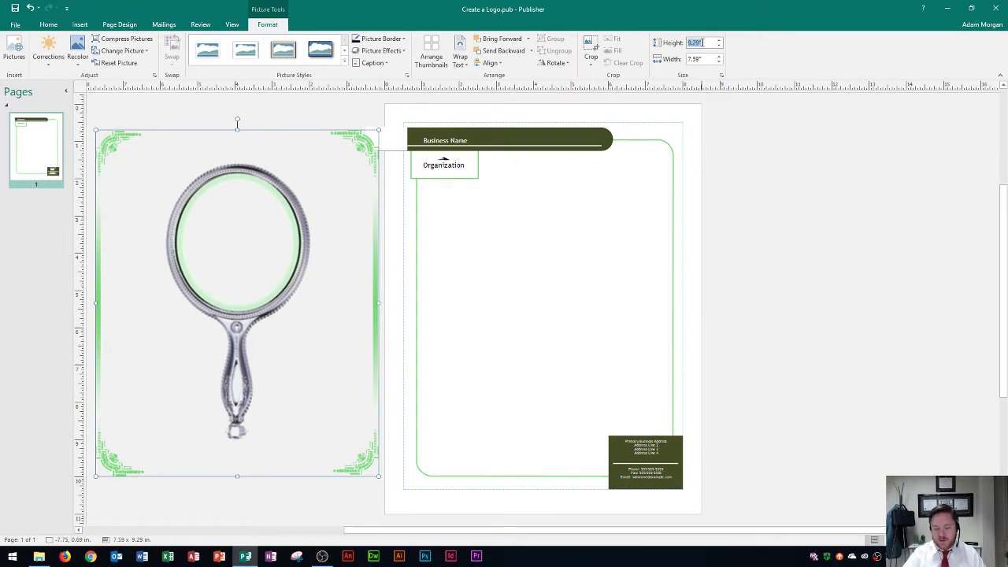
text(5)
key(Return)
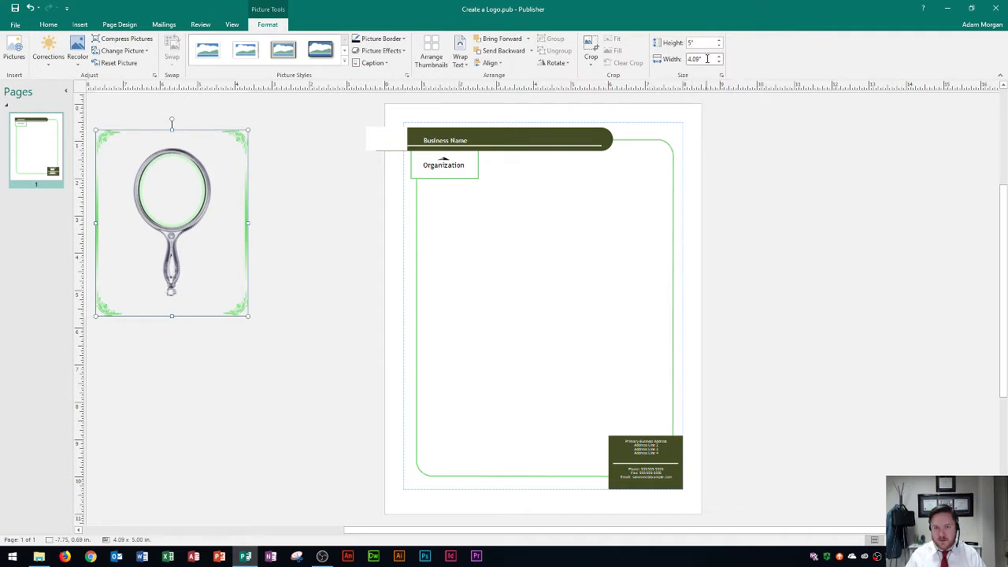
click(707, 58)
text(6)
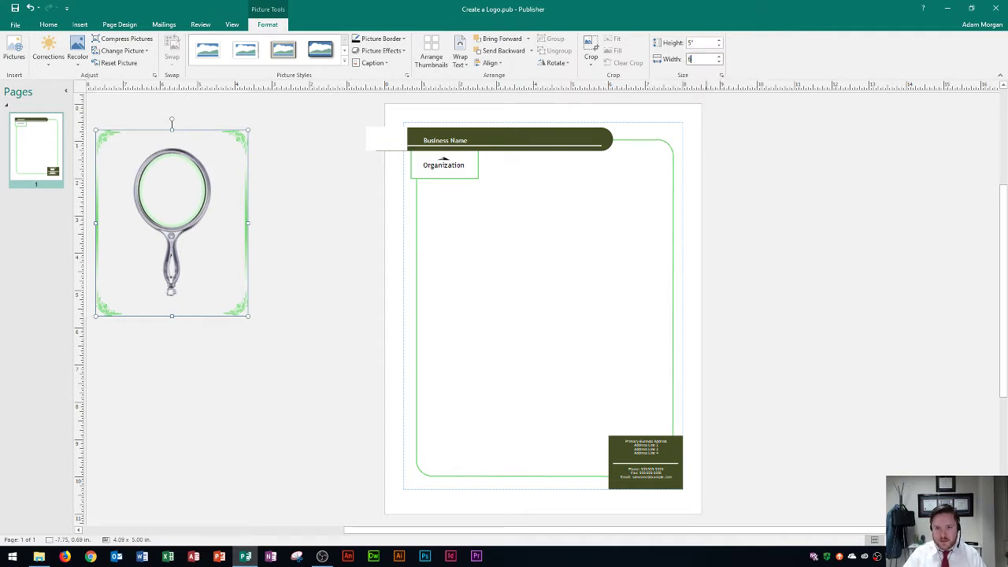
text(.5)
key(Return)
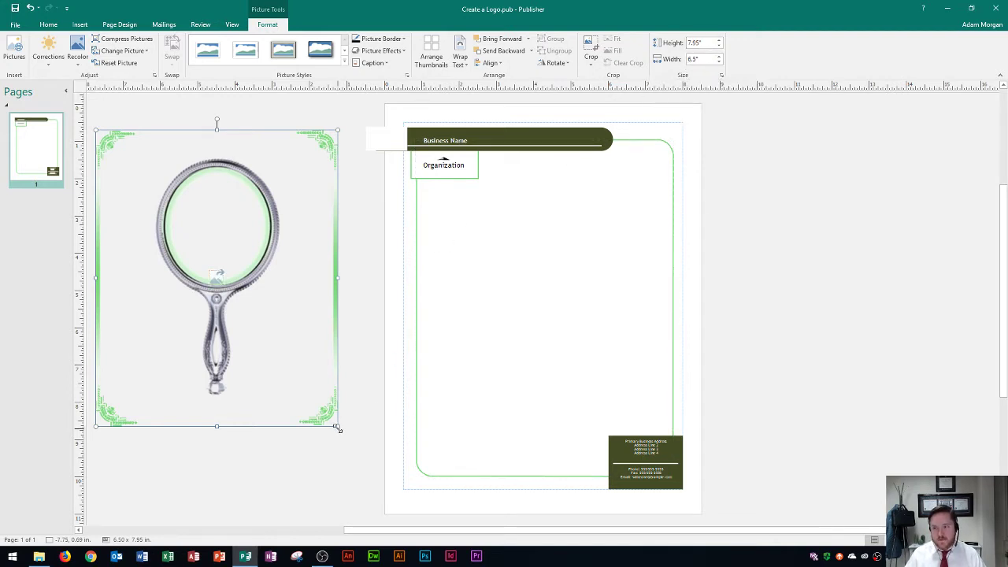
- Shrink the mirror picture freehand and narrow it to about 4.78" wide by 7.62" high
mouse_move(337, 428)
mouse_down()
mouse_move(250, 360)
mouse_move(349, 413)
mouse_move(273, 360)
mouse_move(342, 434)
mouse_move(270, 391)
mouse_move(345, 441)
mouse_move(260, 378)
mouse_move(328, 434)
mouse_move(299, 408)
mouse_move(328, 413)
mouse_up()
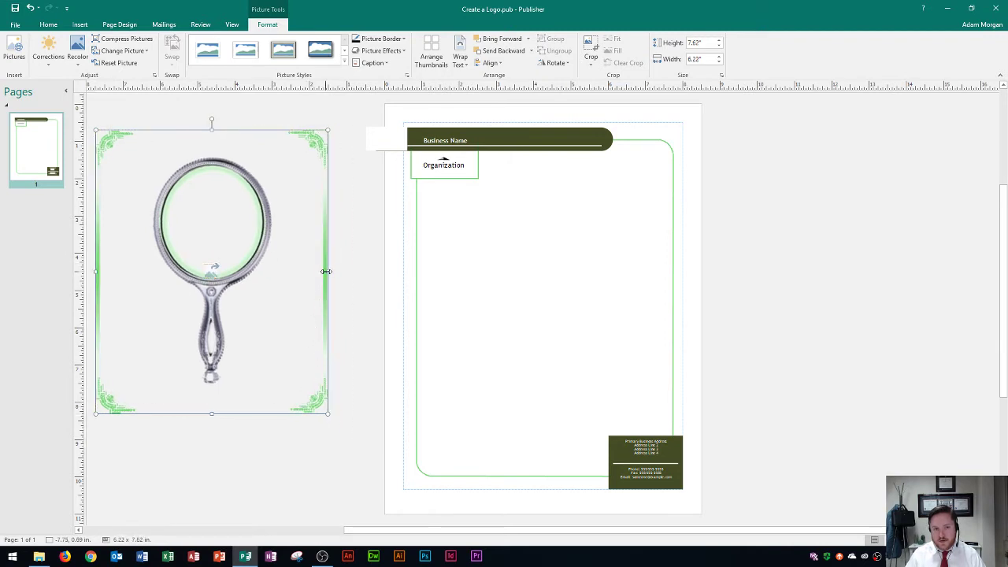
drag(327, 271, 275, 271)
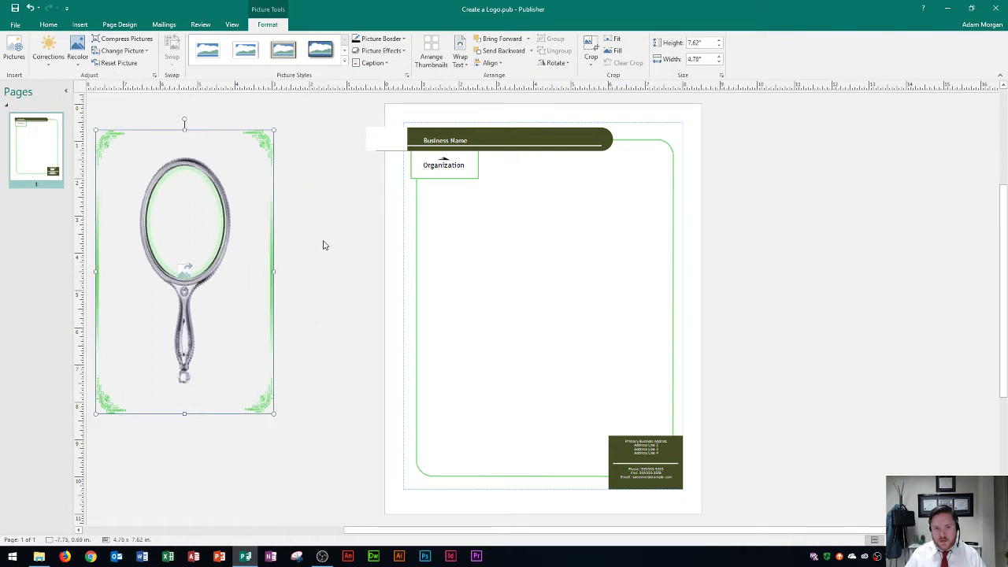
- Turn off the locked aspect ratio in the mirror picture's size settings
click(721, 75)
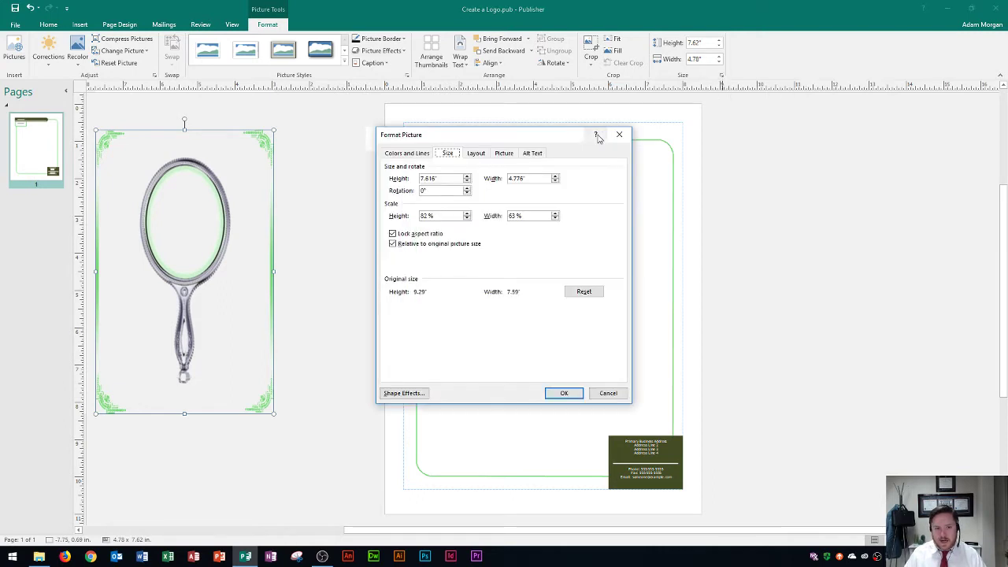
click(393, 233)
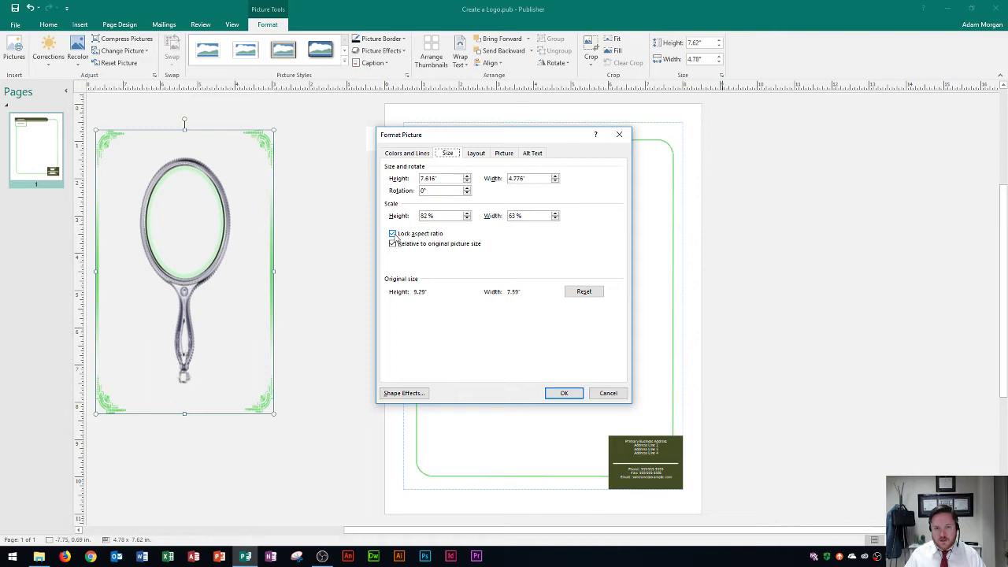
click(393, 234)
click(559, 394)
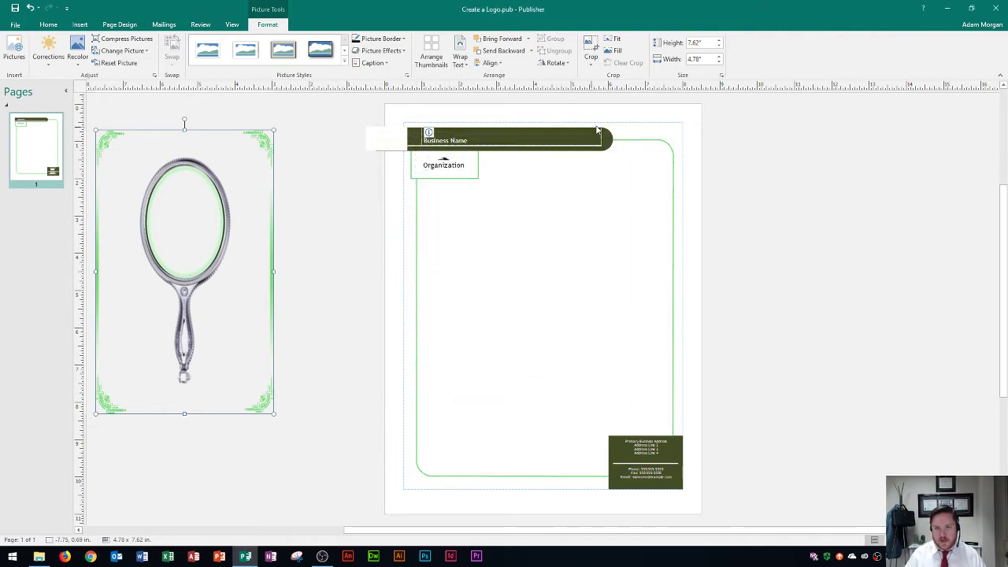
- Set the mirror picture's height to 5" and its width to 6.5"
click(706, 42)
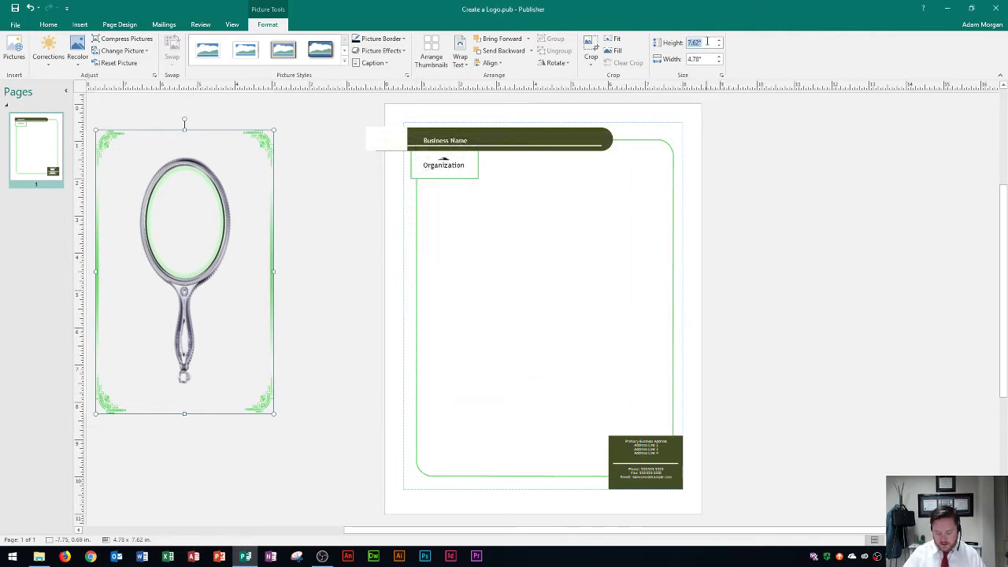
text(5)
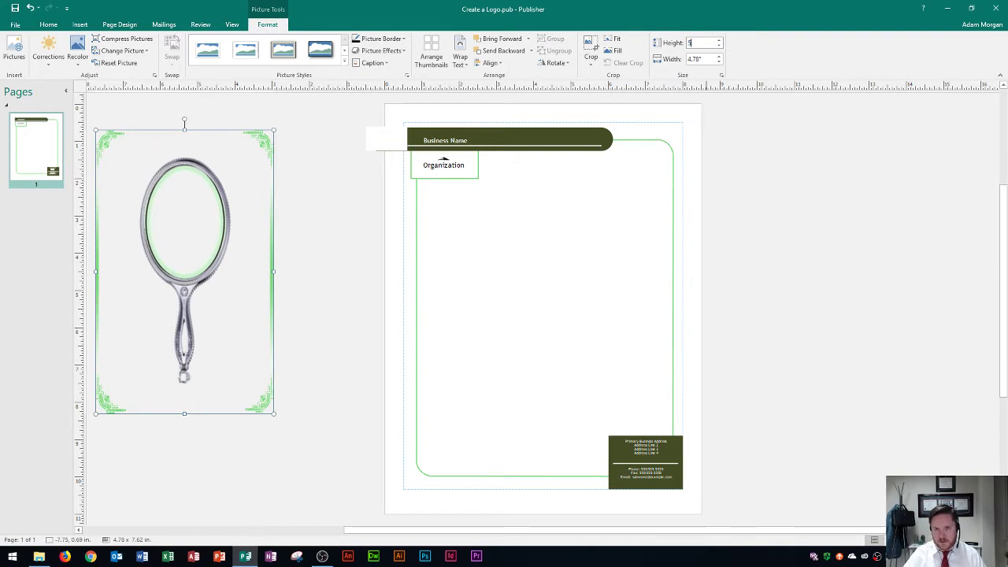
key(Return)
click(703, 59)
click(702, 60)
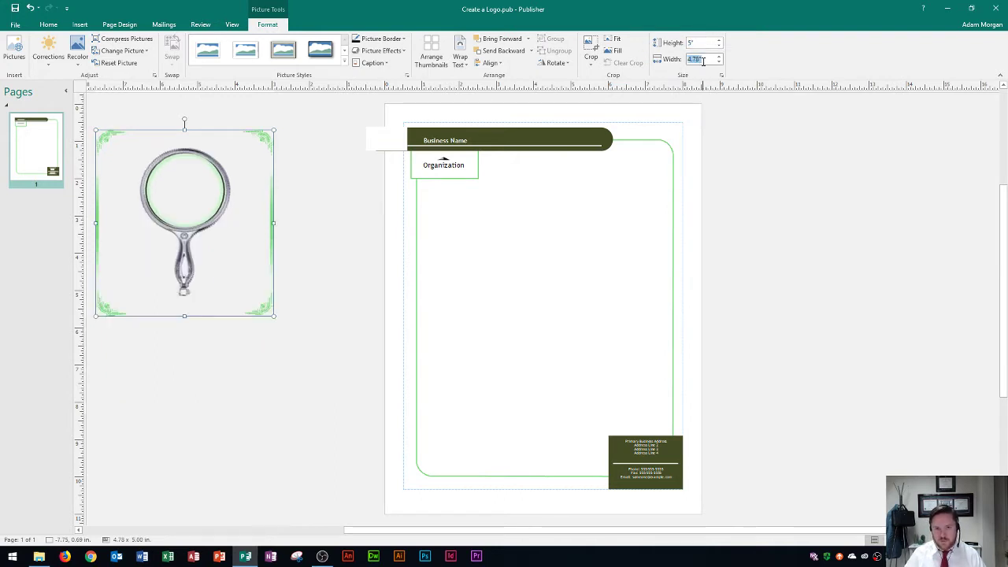
text(5)
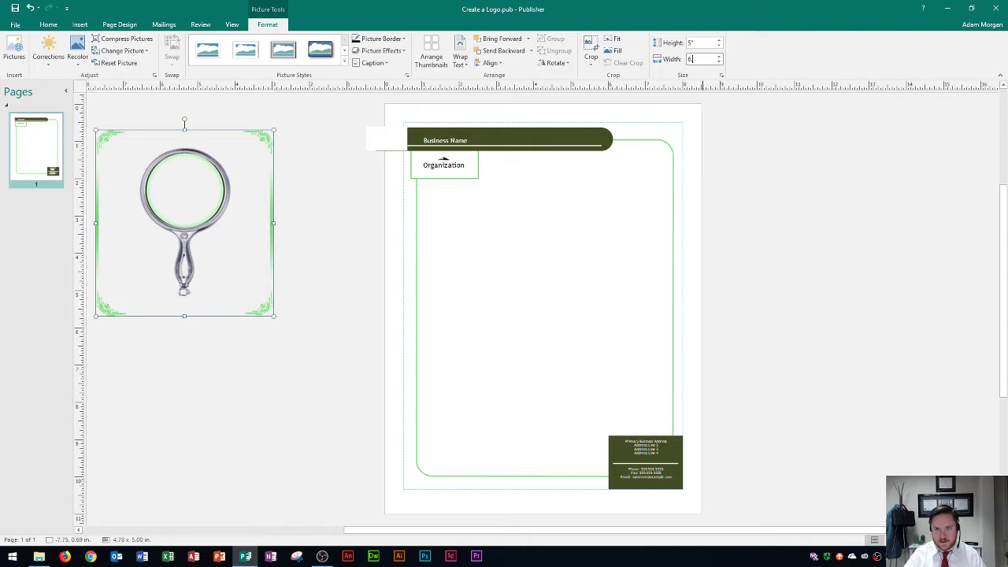
text(.5)
key(Return)
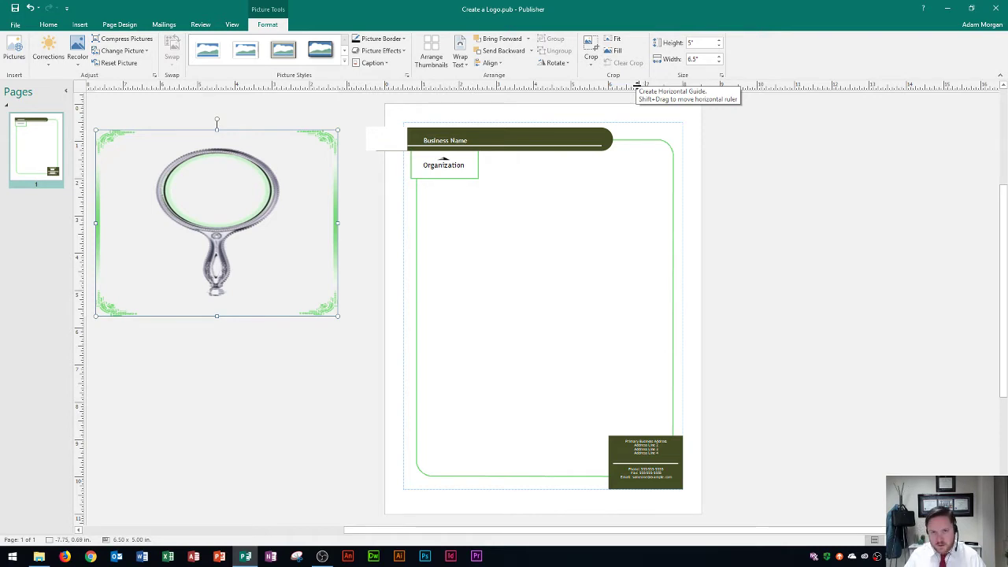
- Set the mirror picture's height to 6.5" and its width to 5"
click(694, 42)
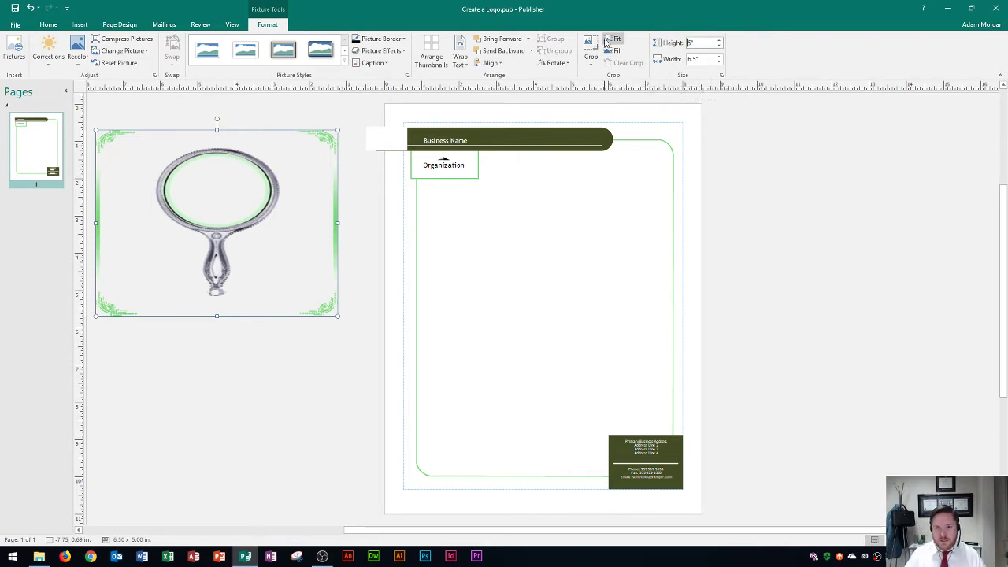
text(1)
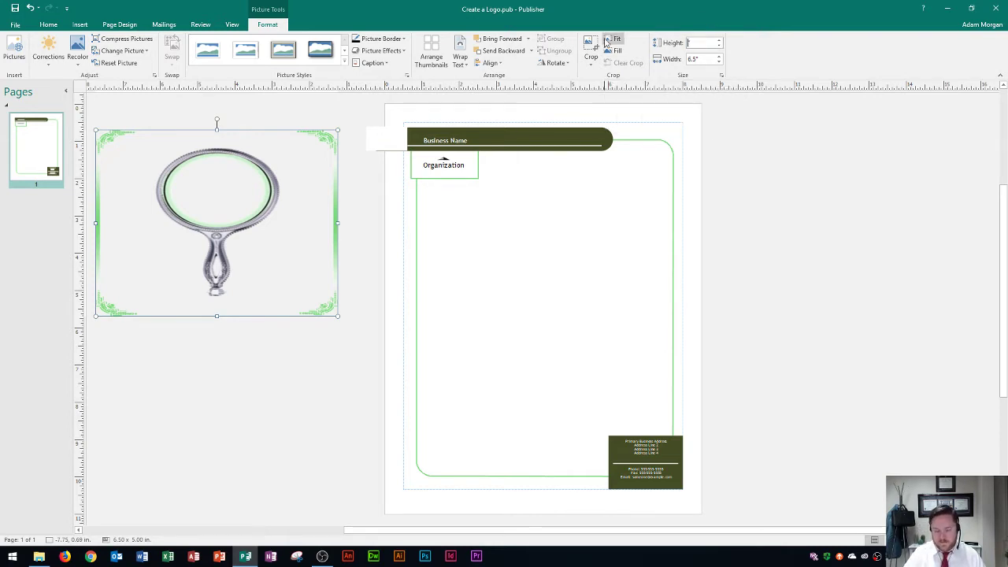
text(6.5)
key(Return)
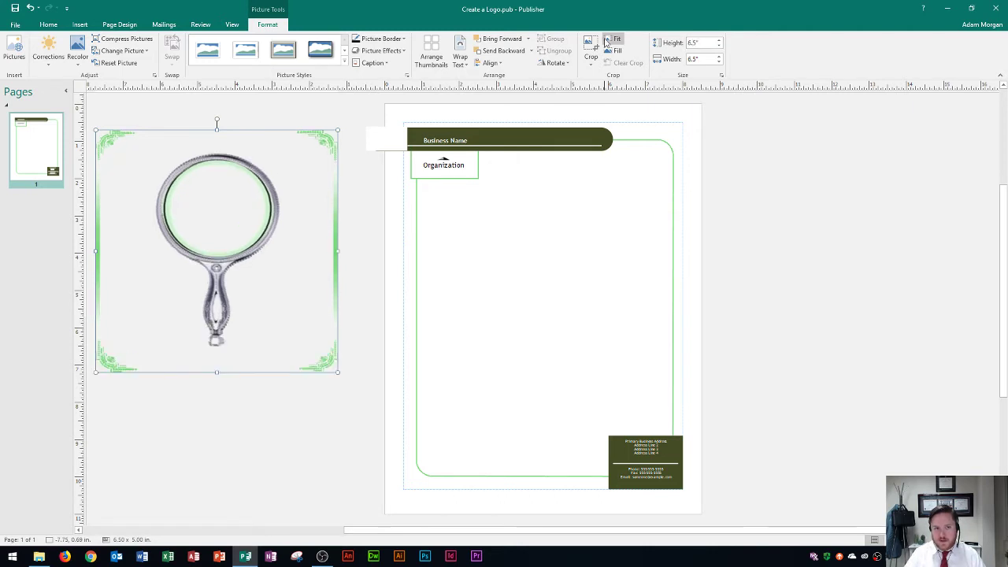
key(Tab)
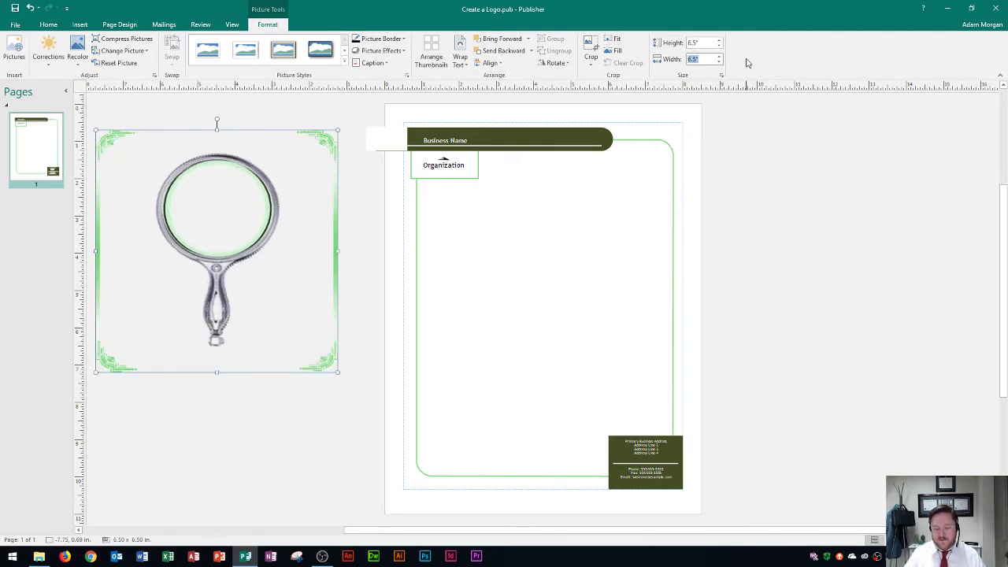
text(5)
key(Return)
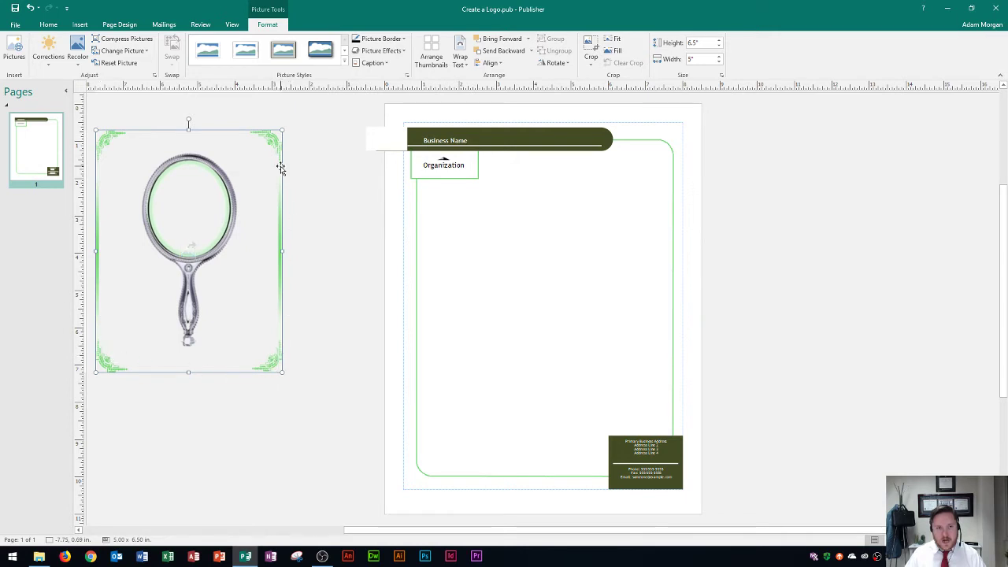
- Move the mirror picture closer to the page and crop away its ornamental border, leaving about 2.85" wide by 5.39" high
drag(221, 153, 265, 181)
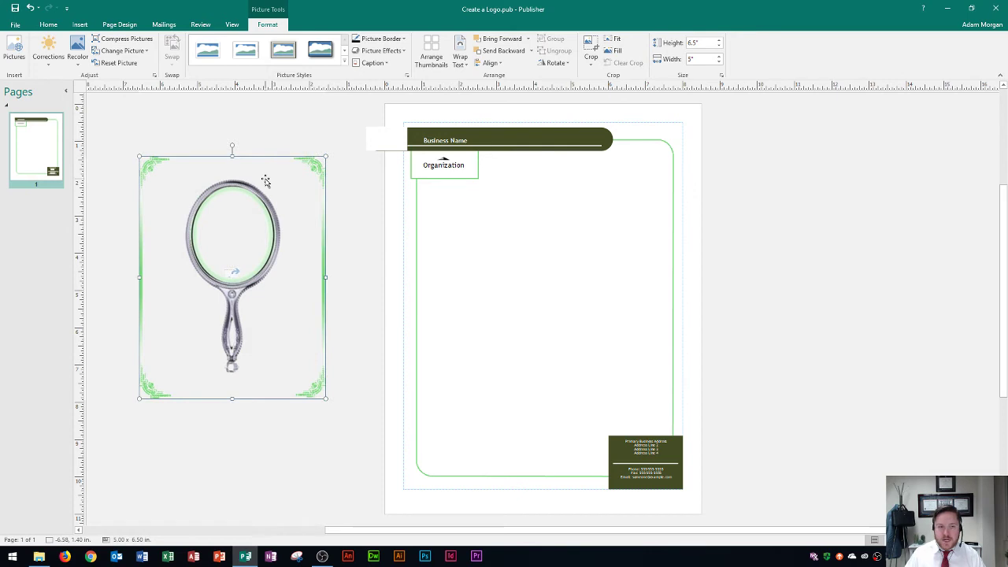
click(592, 49)
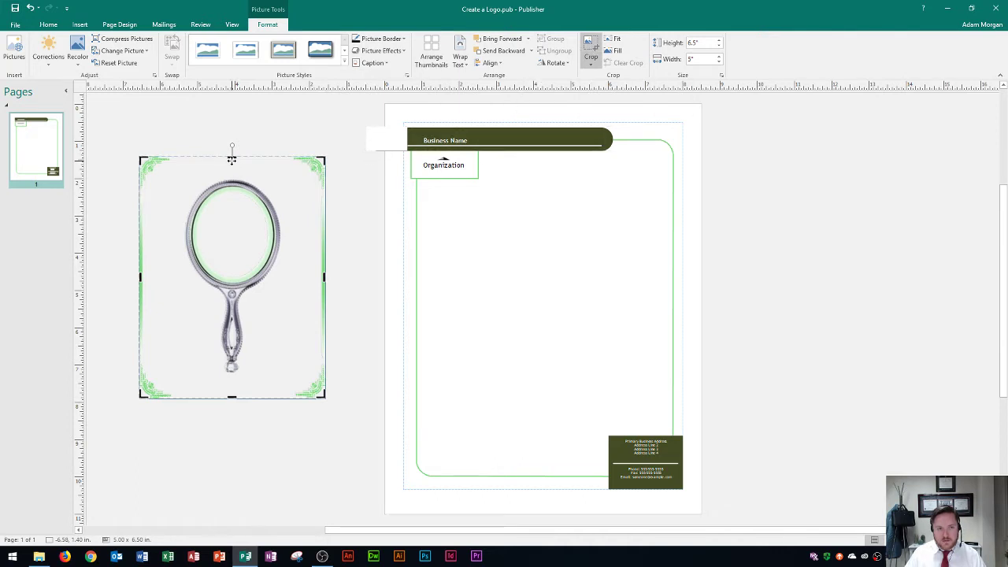
drag(231, 160, 232, 174)
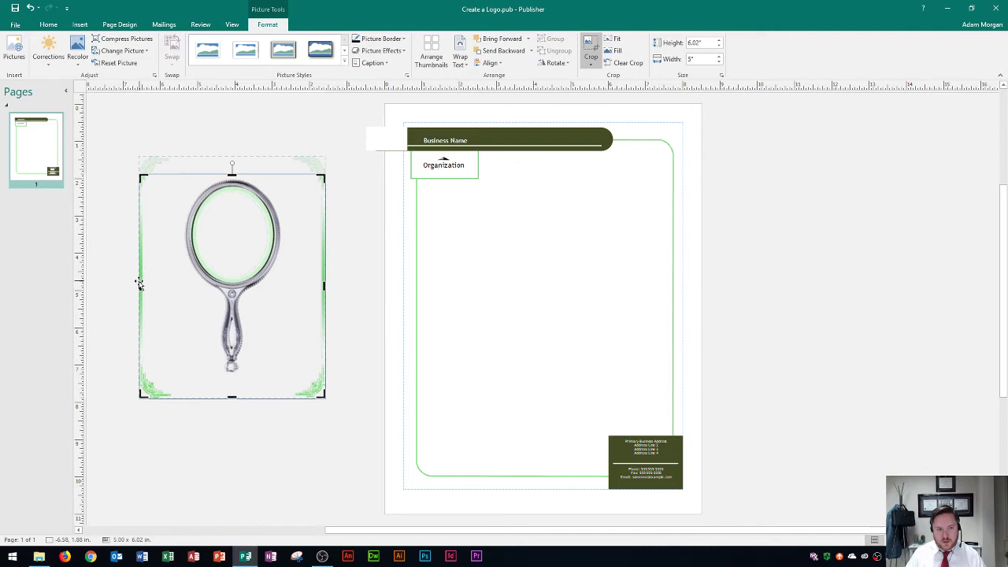
drag(140, 286, 178, 285)
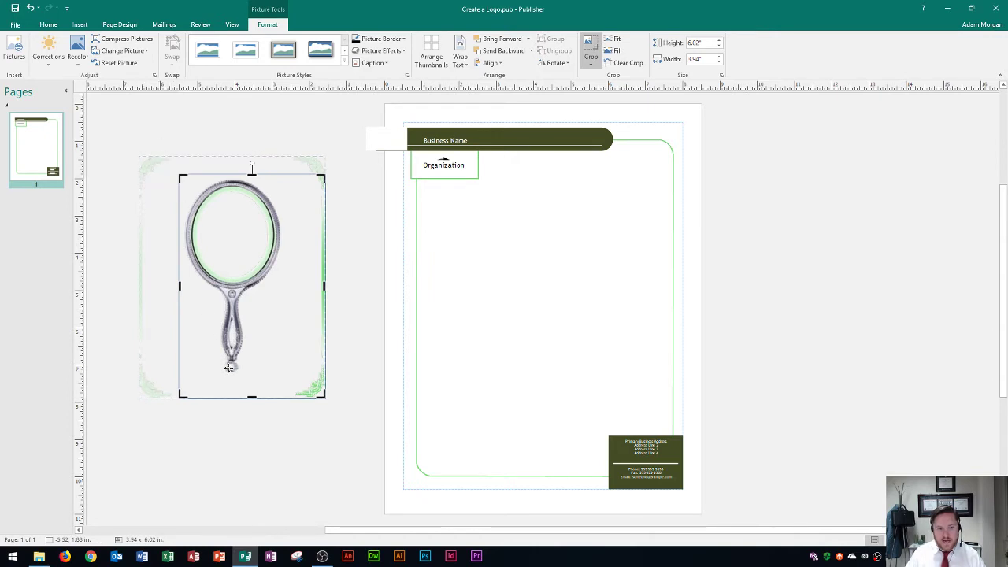
drag(248, 395, 247, 375)
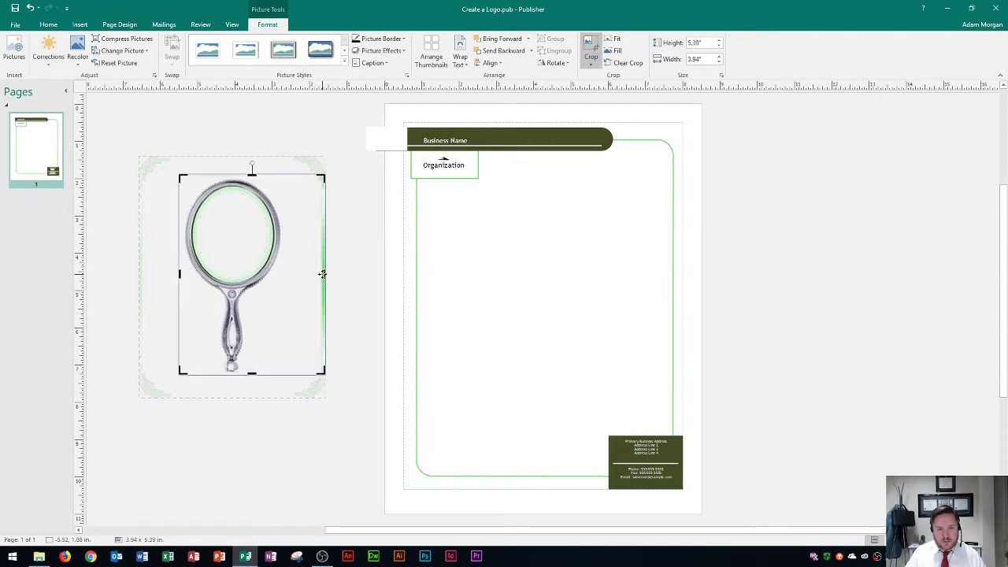
drag(324, 274, 284, 273)
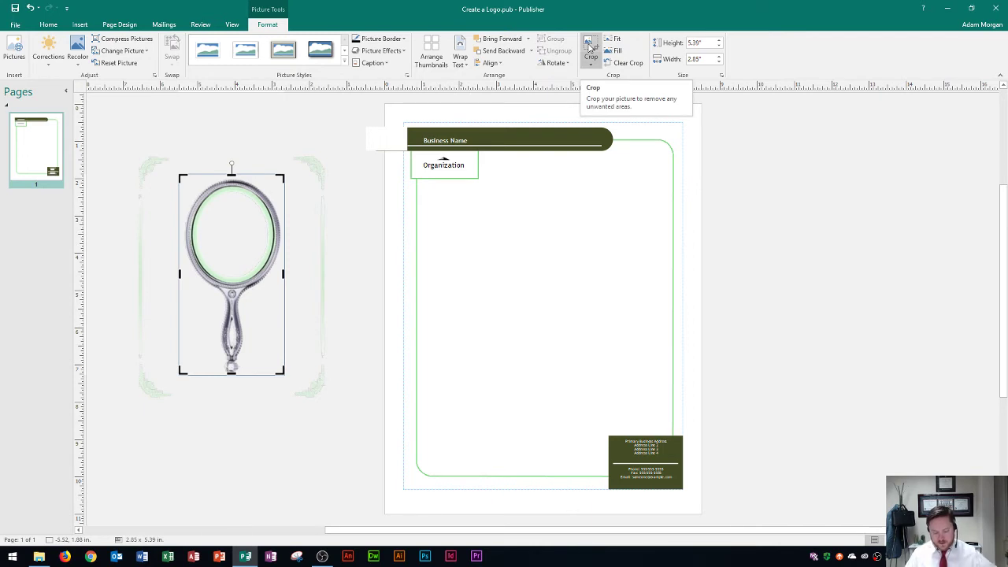
click(589, 48)
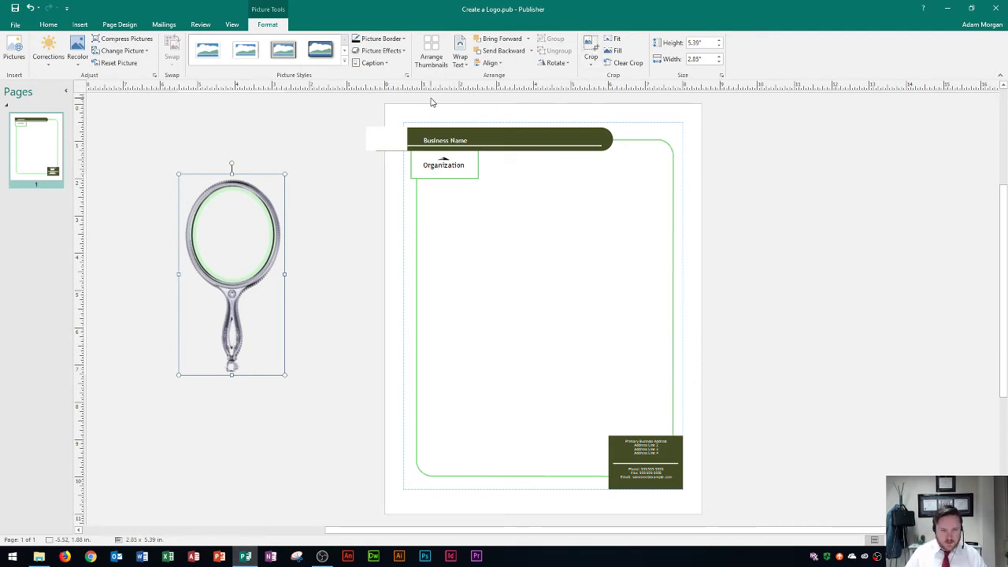
click(322, 191)
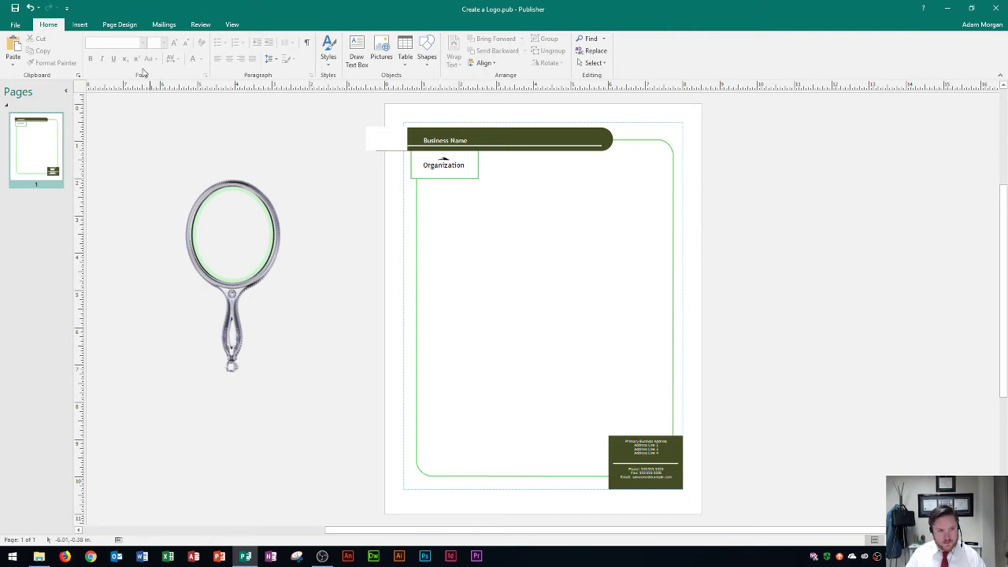
- Draw an oval about 2.08" wide by 2.58" high between the mirror and the page
click(80, 24)
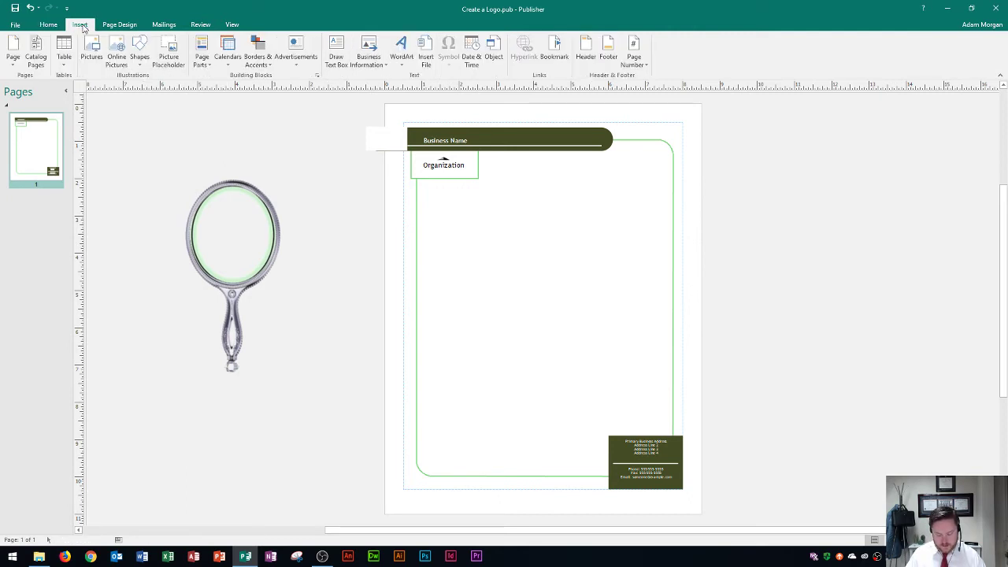
click(140, 65)
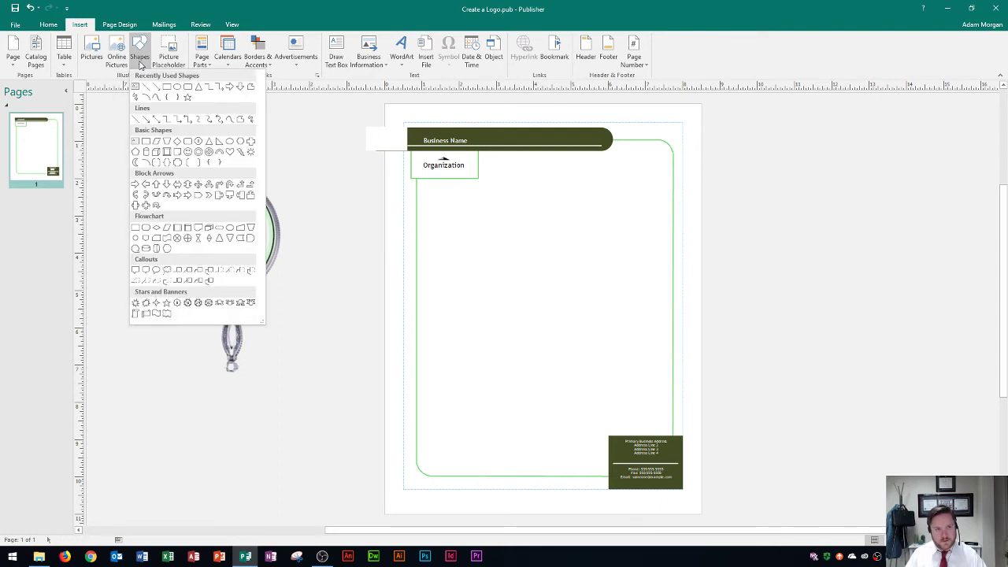
click(229, 143)
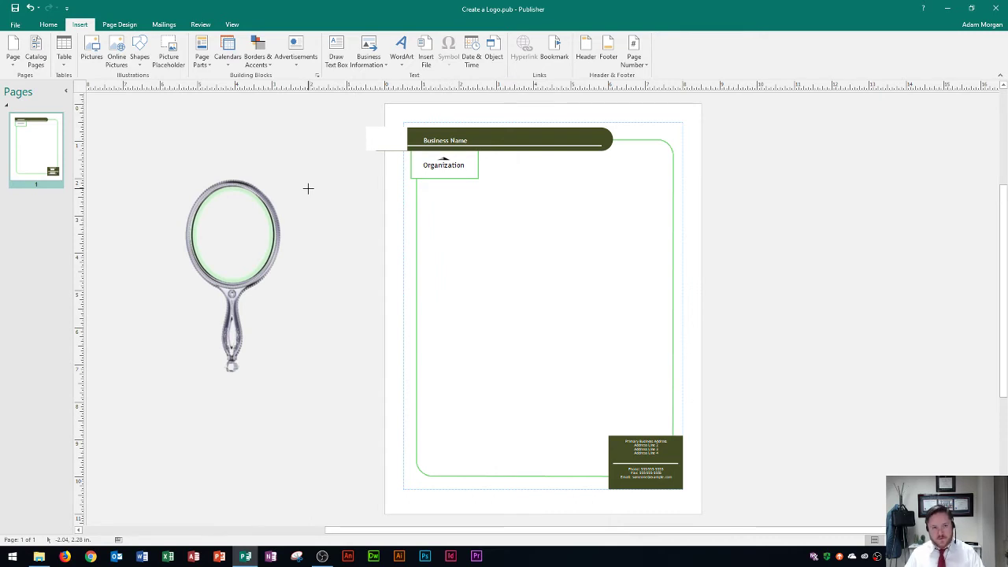
mouse_move(307, 189)
mouse_down()
mouse_move(400, 286)
mouse_move(385, 283)
mouse_up()
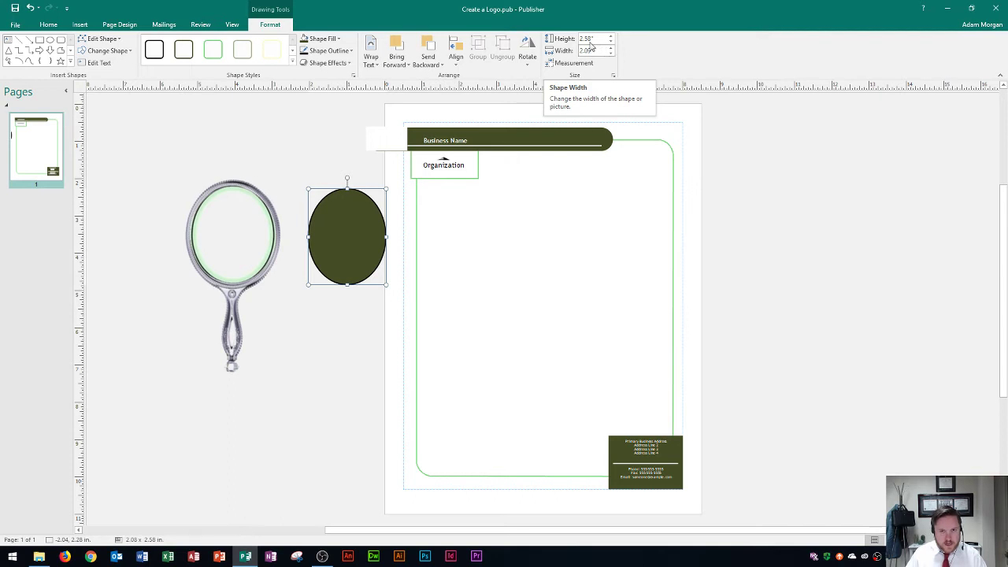
- Set the oval's height to 2.5" and its width to 2", and check its size settings without changing them
click(597, 37)
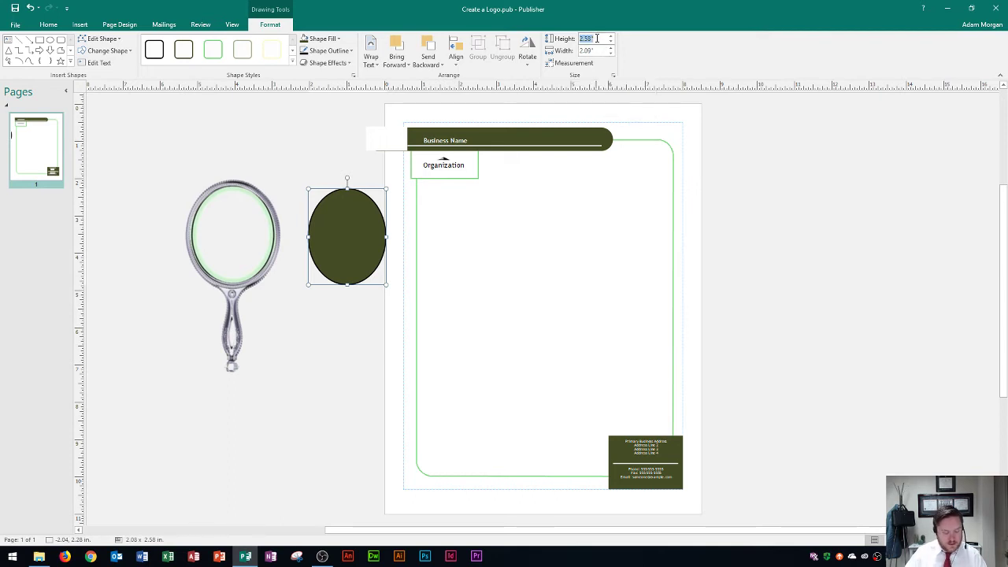
text(3)
key(Return)
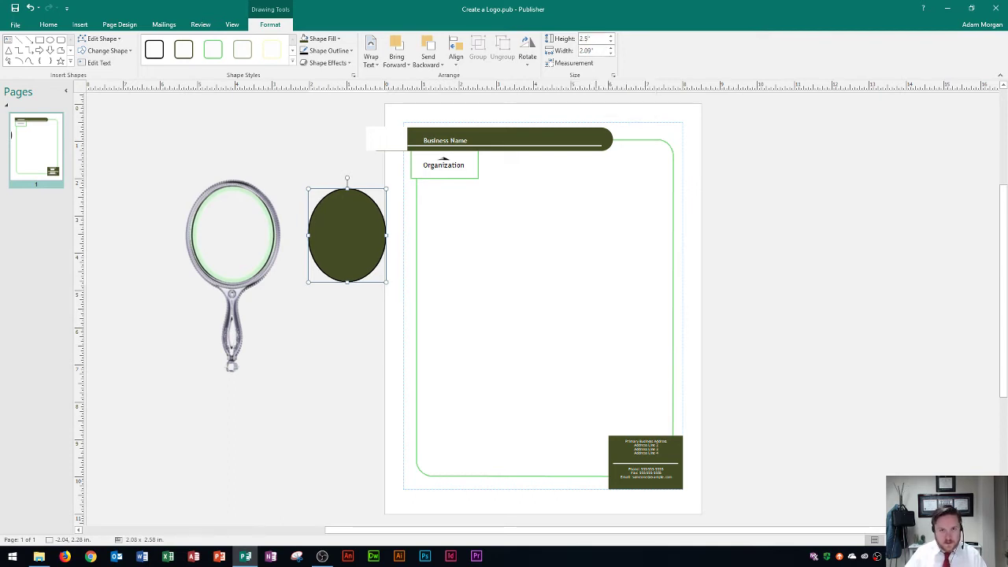
click(587, 50)
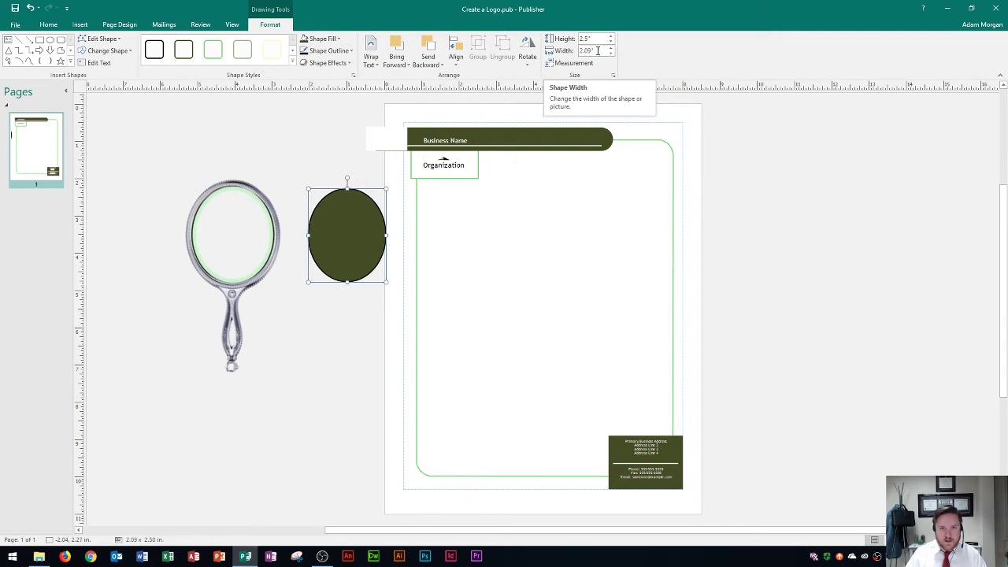
click(598, 50)
text(2)
key(Return)
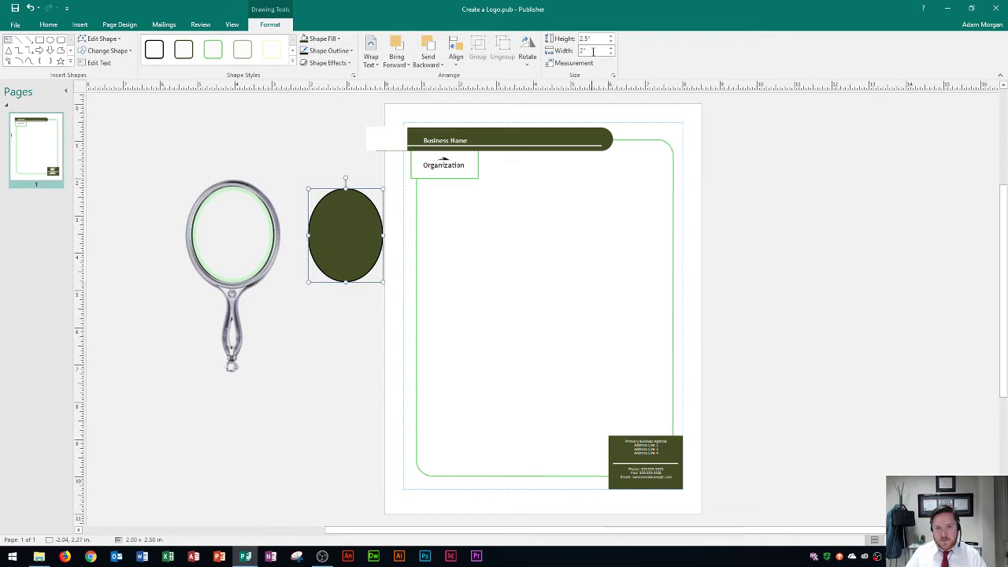
click(612, 76)
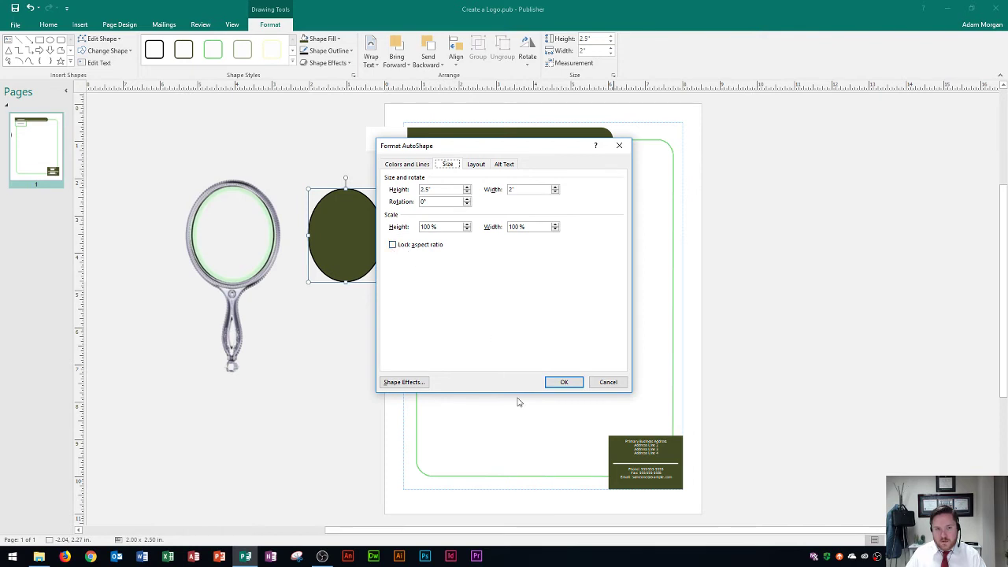
click(607, 383)
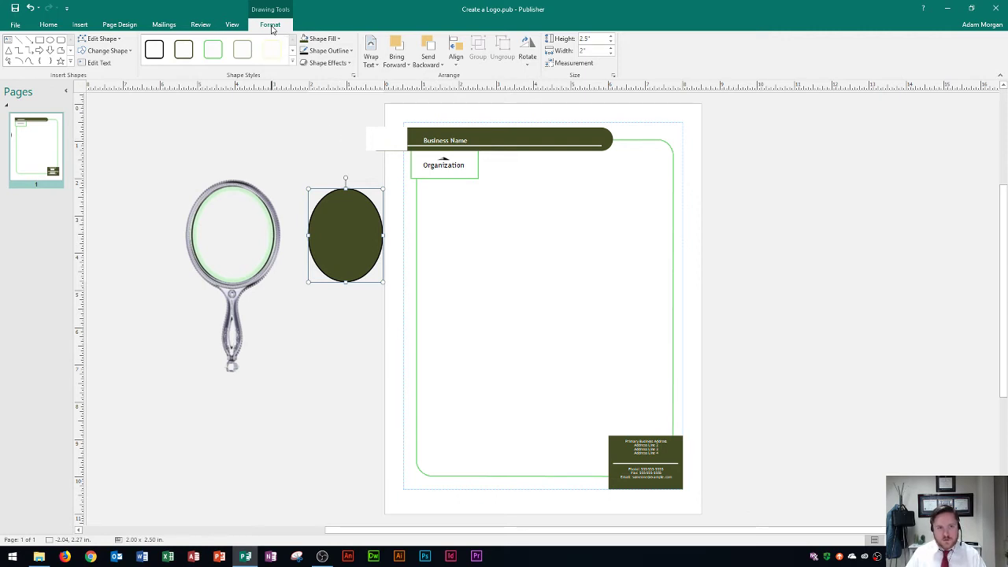
- Fill the oval with the picture Woman.jpg from the Desktop folder
click(339, 39)
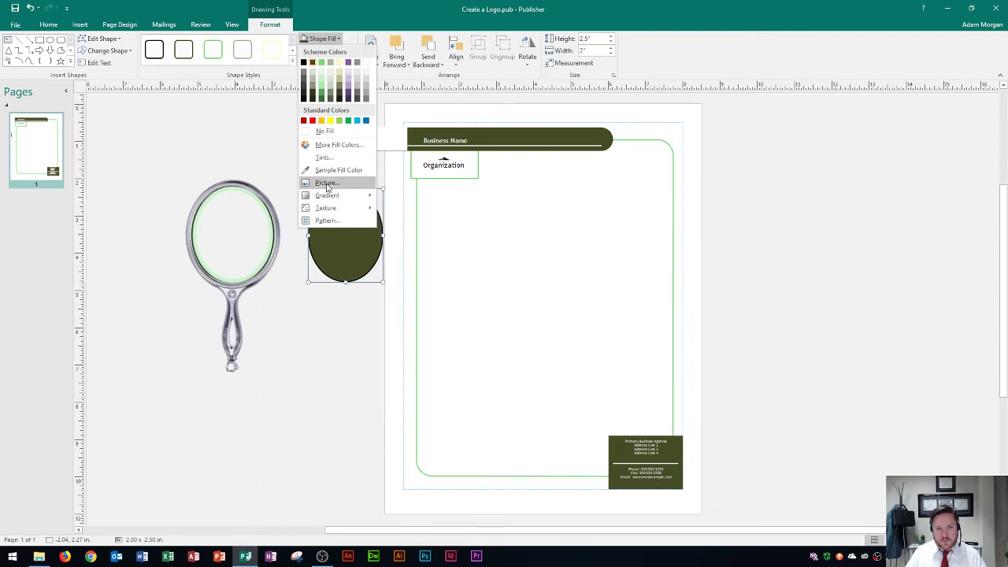
click(327, 186)
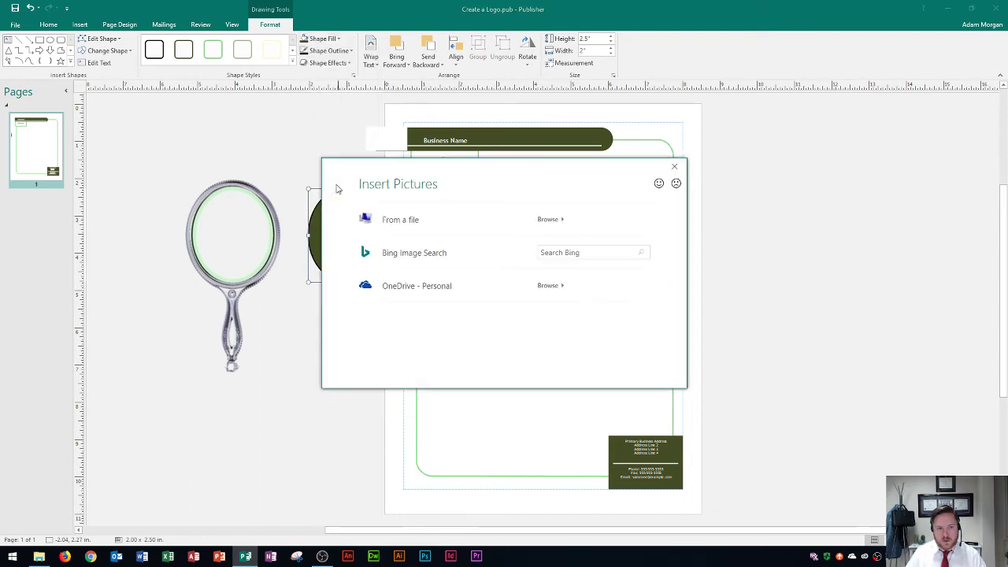
click(551, 223)
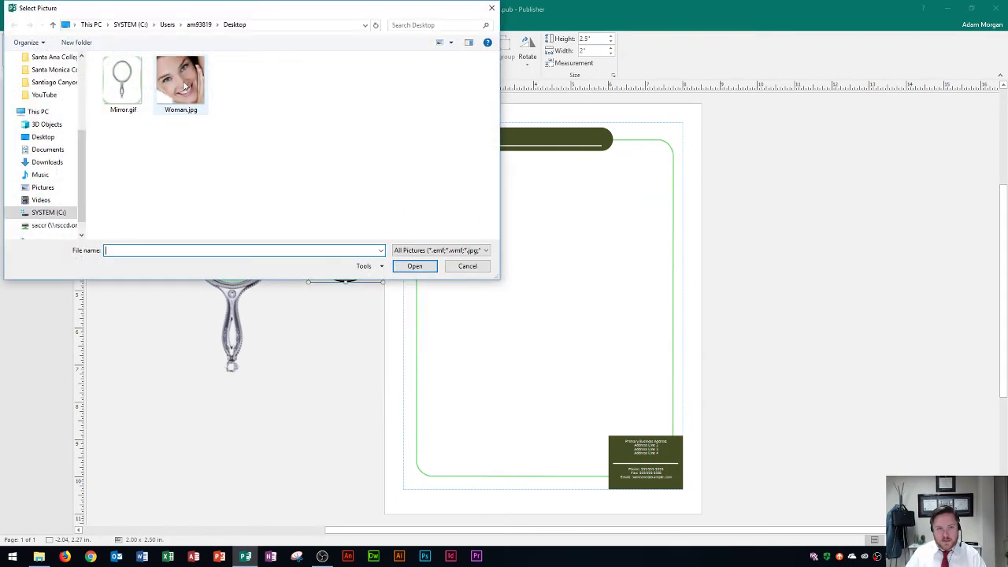
click(183, 87)
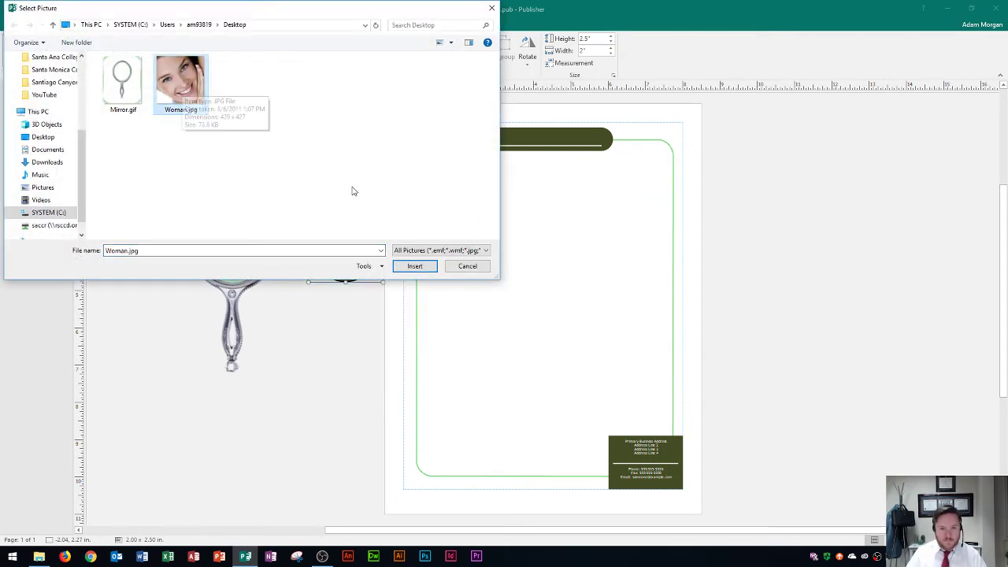
click(414, 266)
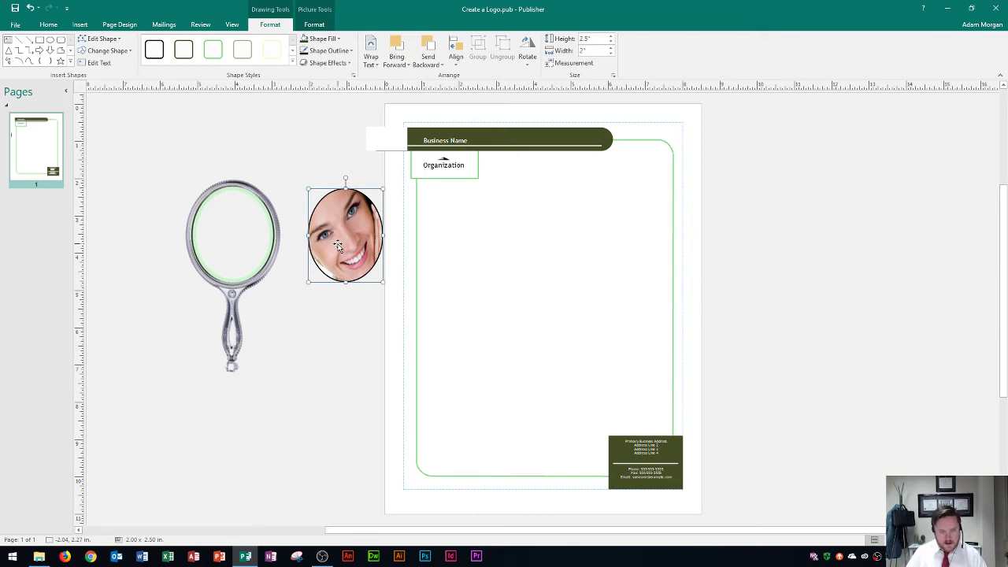
- Move the picture-filled oval onto the hand mirror's glass, centred inside the frame, and deselect it
drag(337, 245, 224, 243)
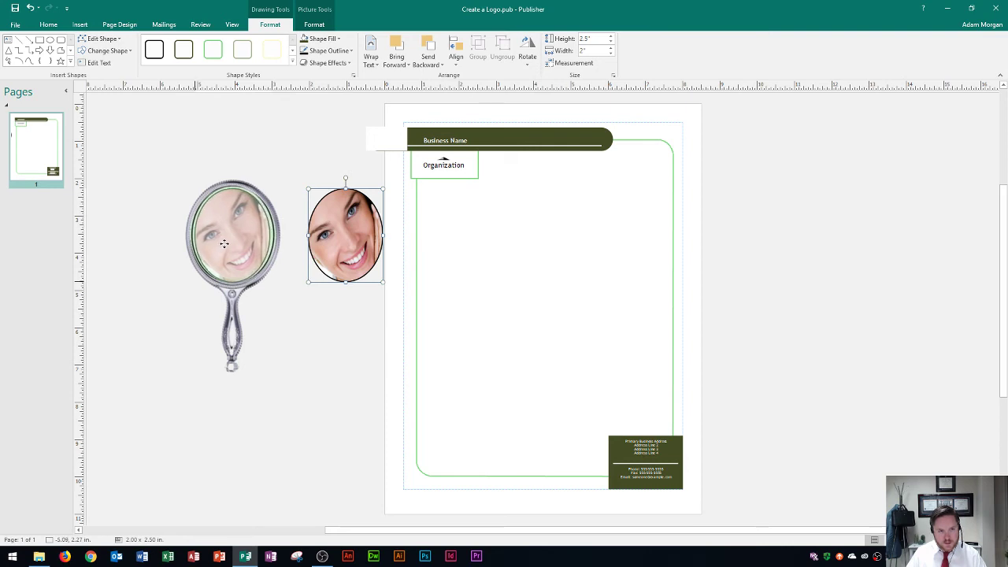
drag(224, 243, 222, 242)
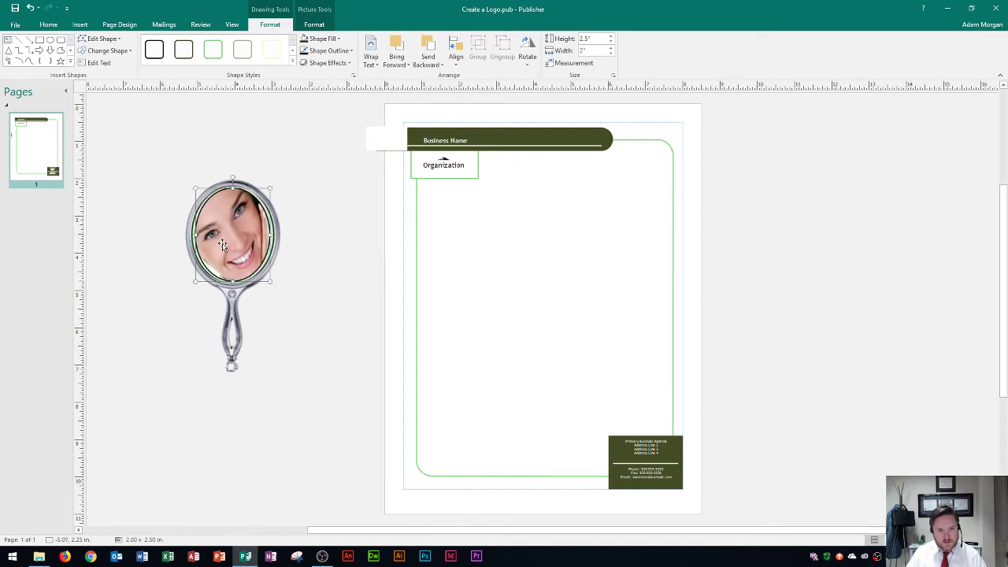
click(142, 155)
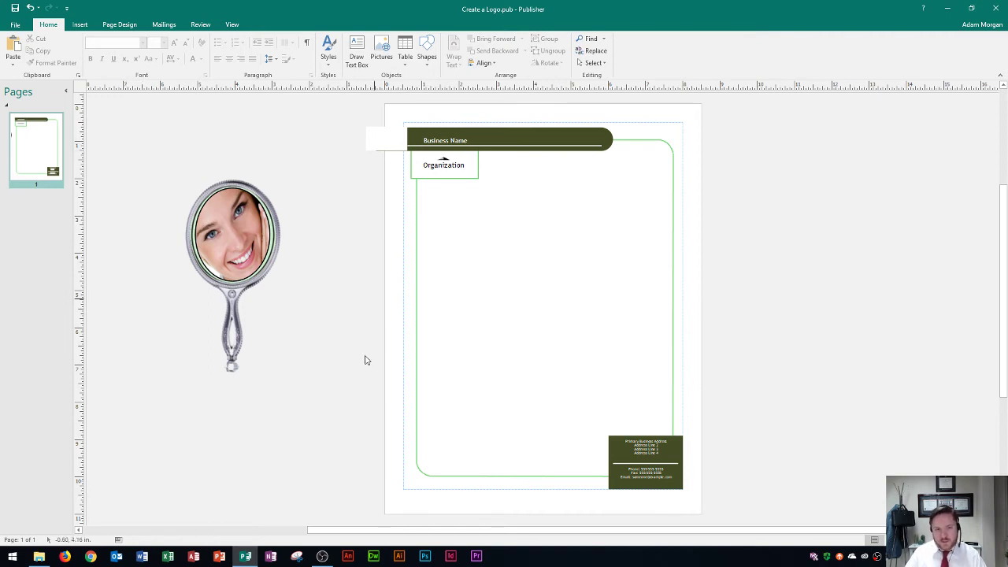
- Try moving the picture-filled oval on its own onto the page, and return it to the mirror's glass
click(474, 261)
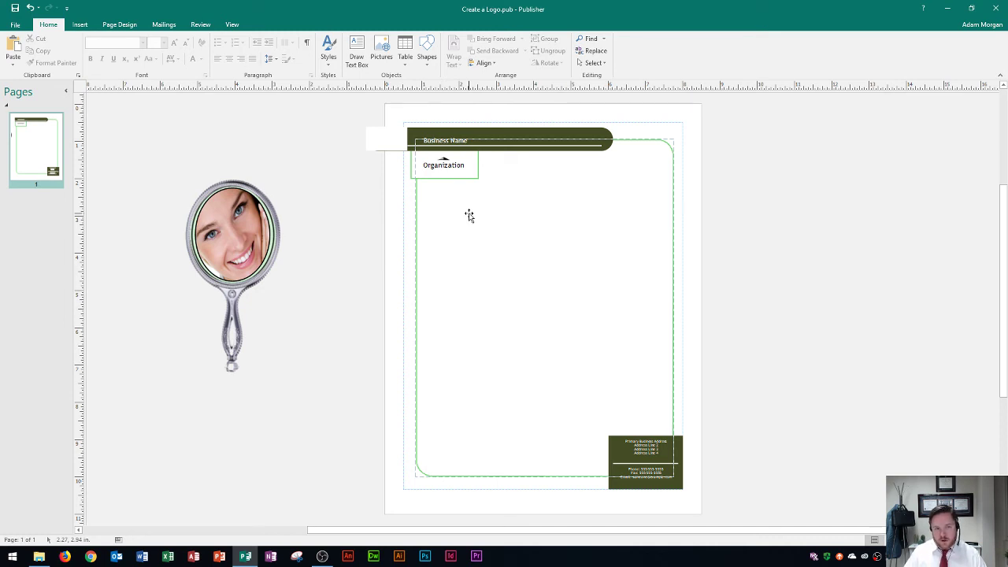
click(241, 239)
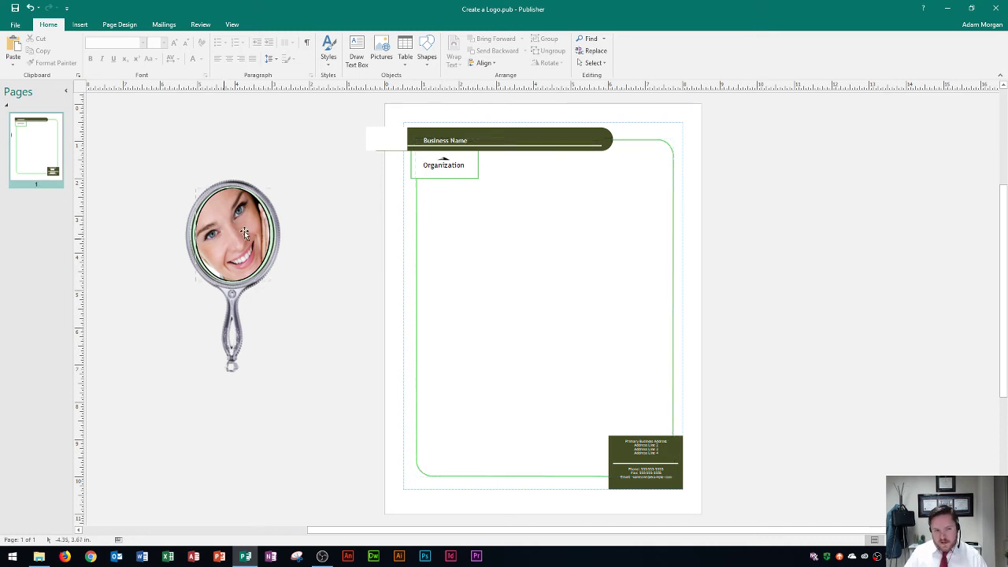
click(202, 236)
key(ctrl+z)
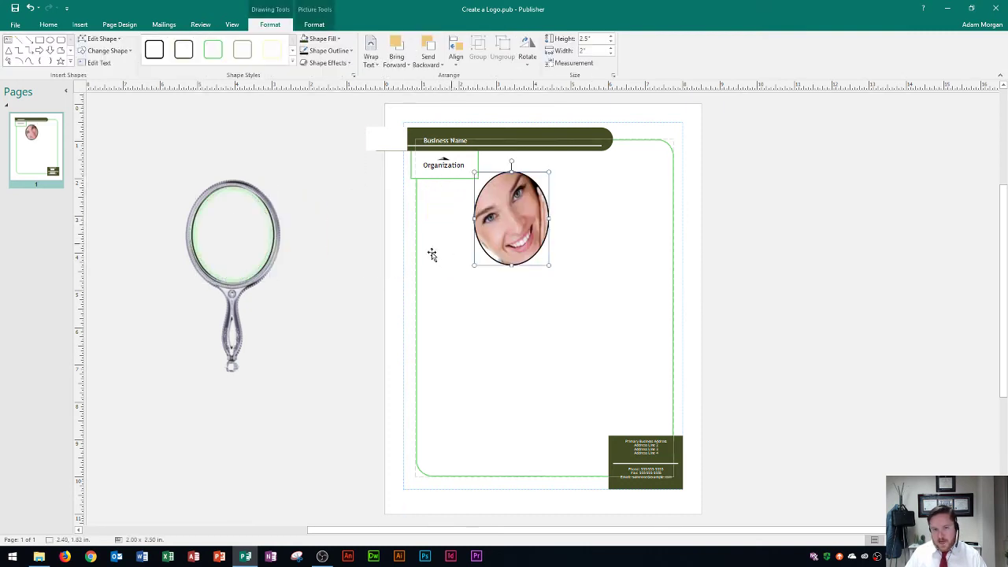
click(206, 277)
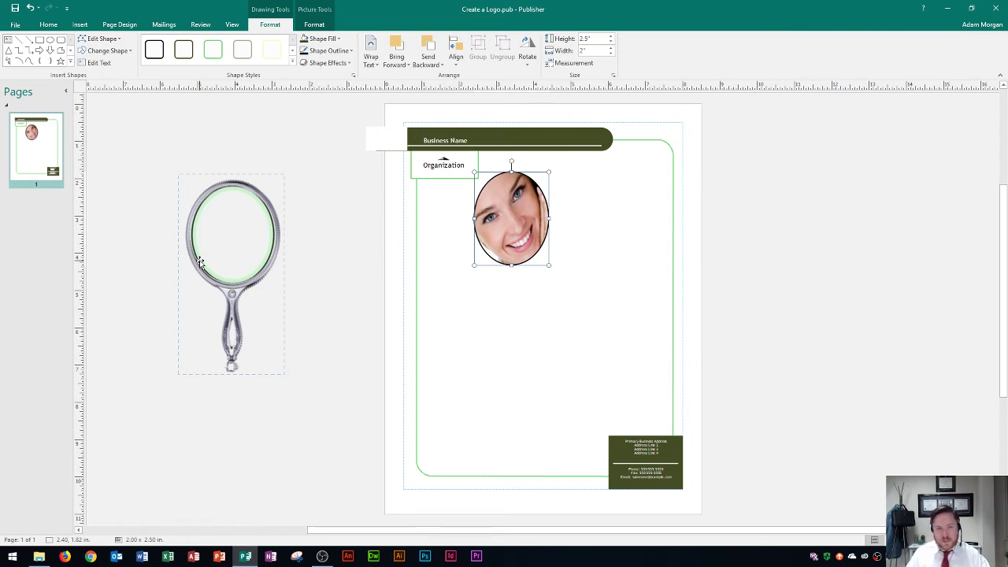
key(ctrl+y)
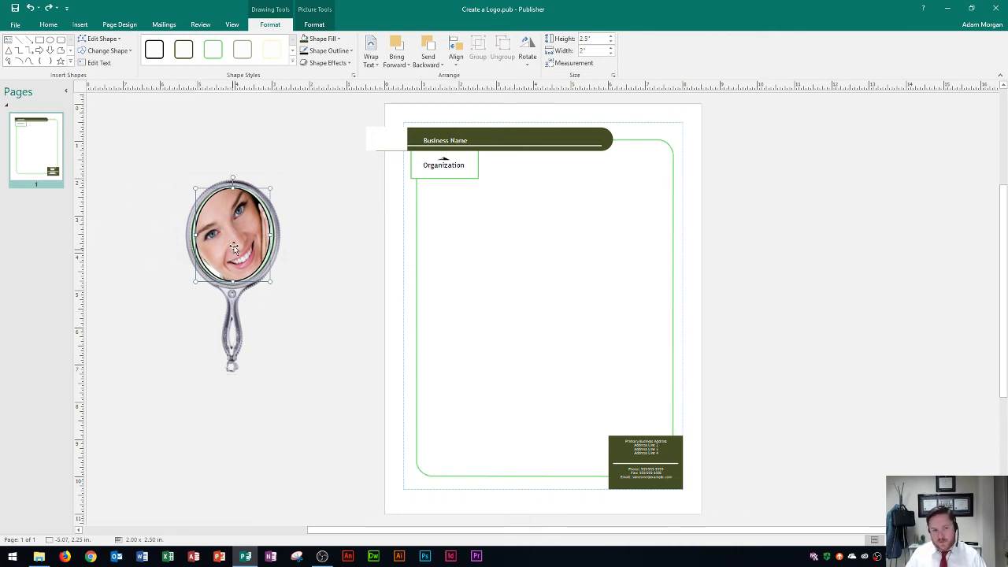
- Select the mirror and the oval together and save them as a PNG picture named Logo on the Desktop
drag(142, 141, 348, 405)
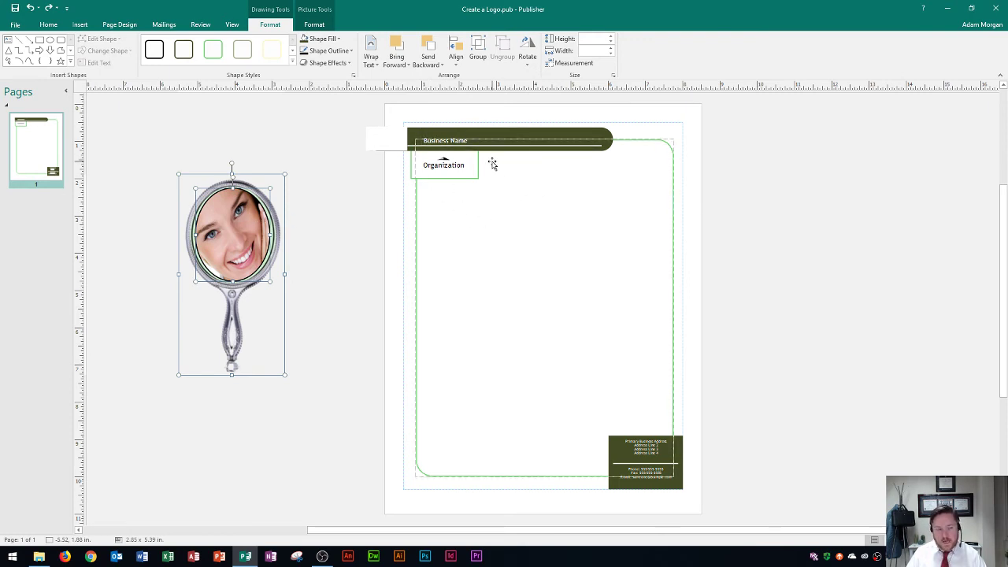
right_click(216, 264)
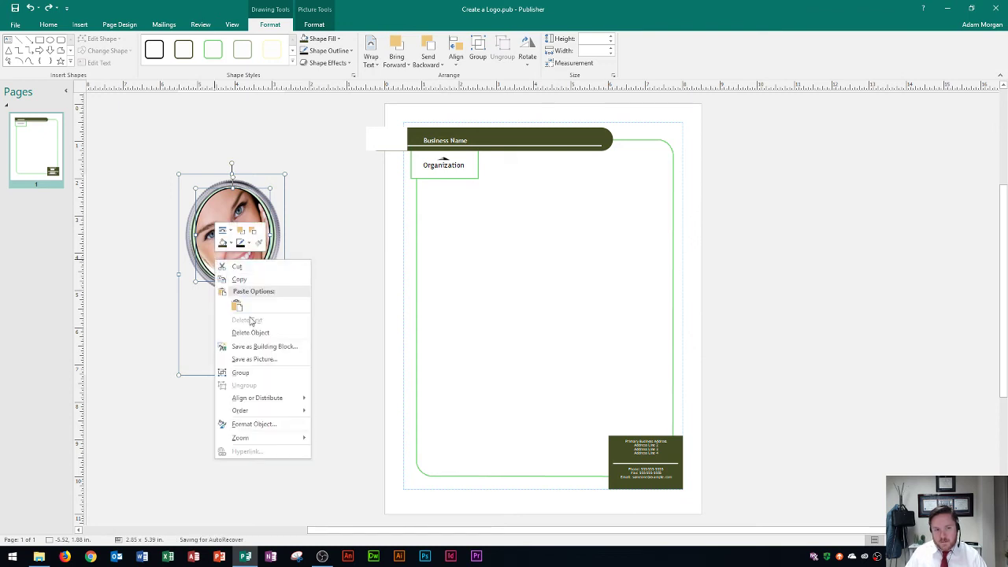
click(263, 360)
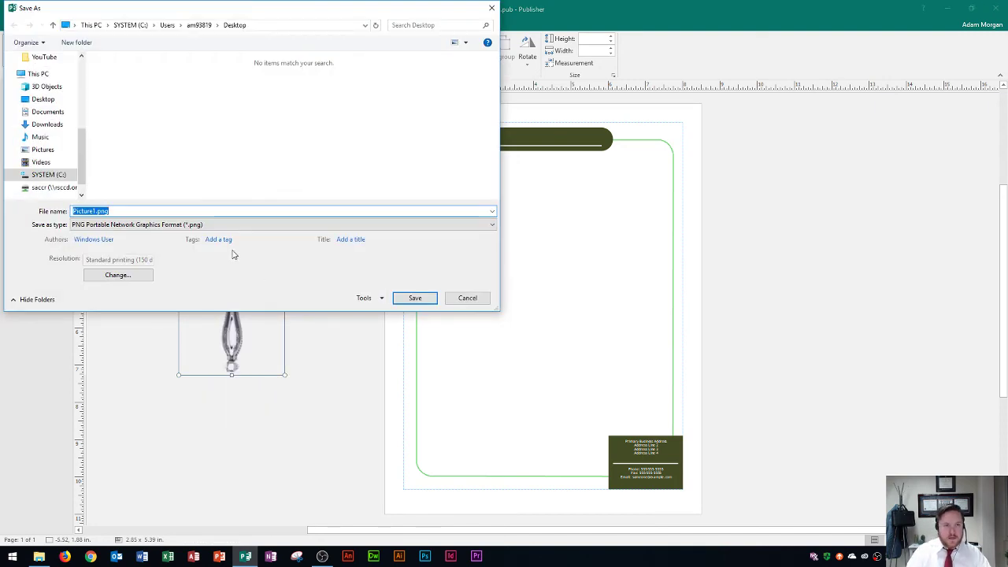
text(Logo)
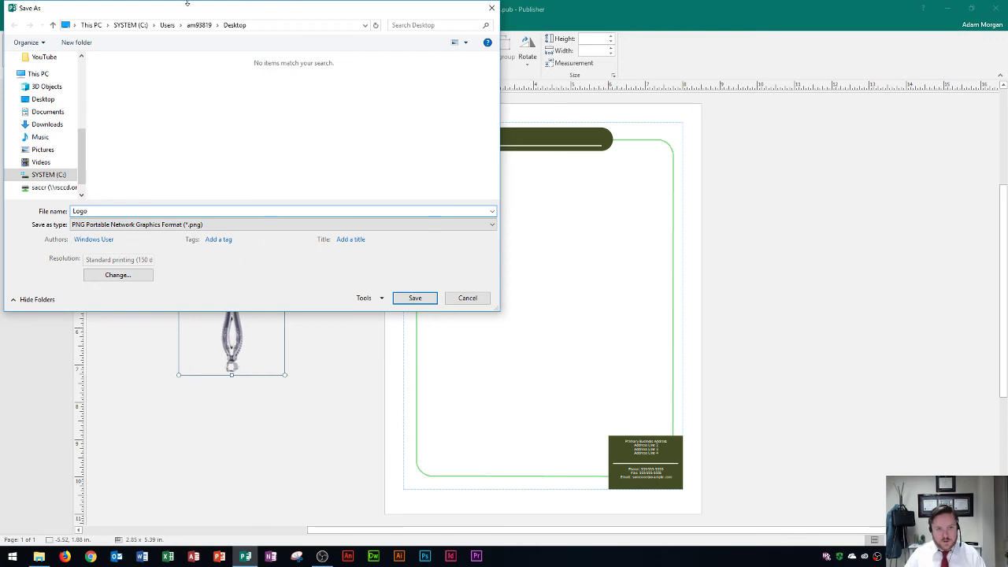
click(417, 300)
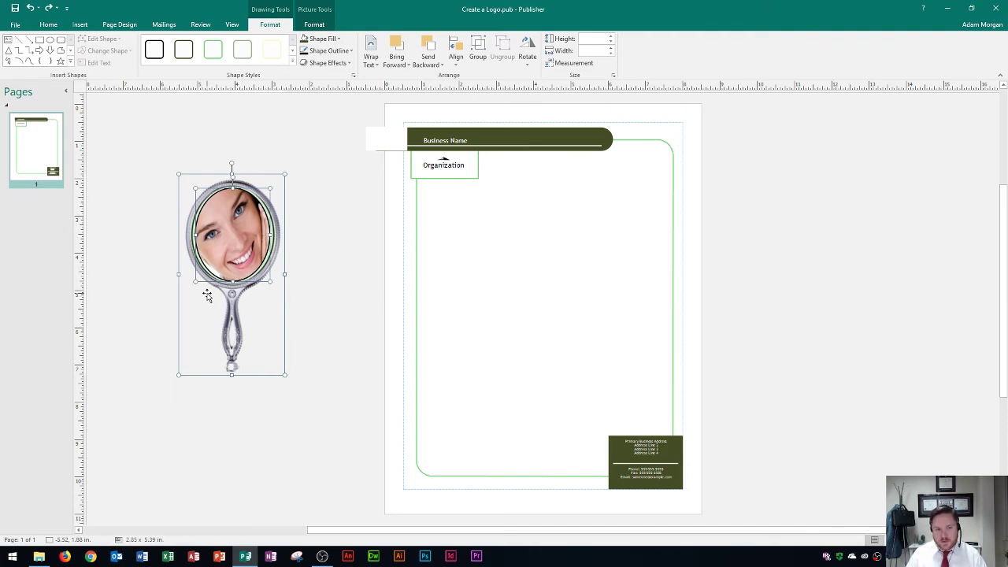
- Group the mirror and the oval into one object and move it closer to the page
right_click(208, 296)
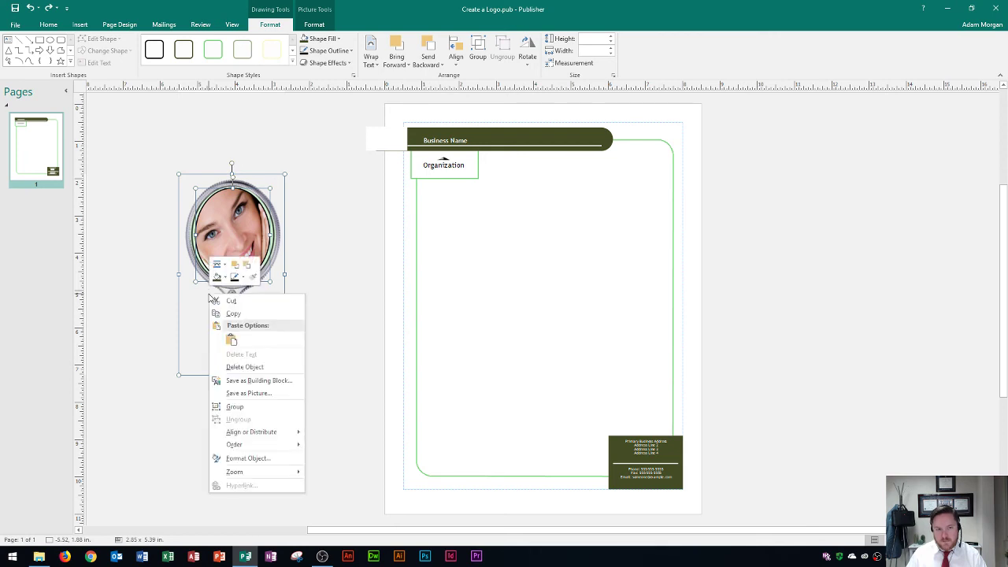
click(244, 408)
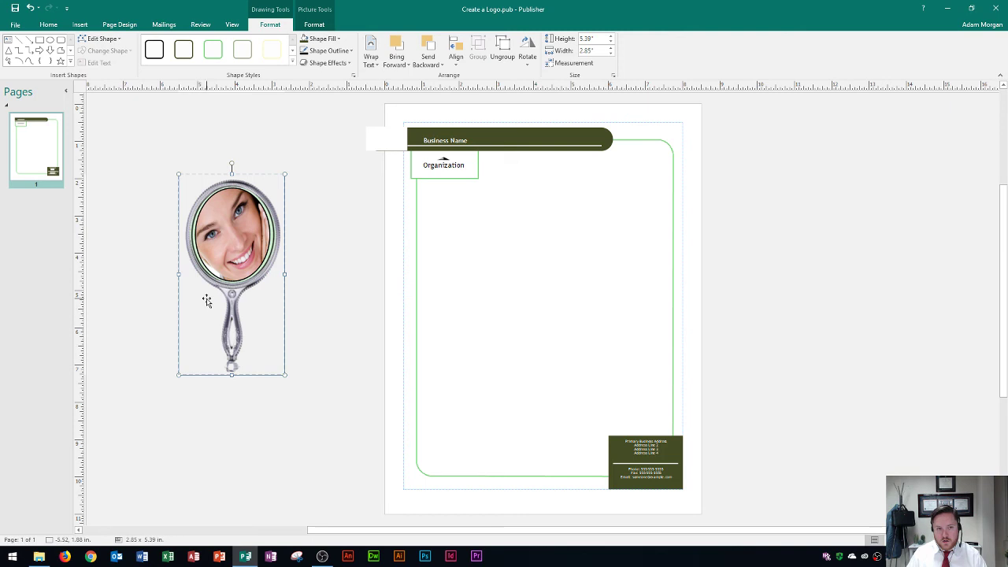
drag(203, 308, 300, 310)
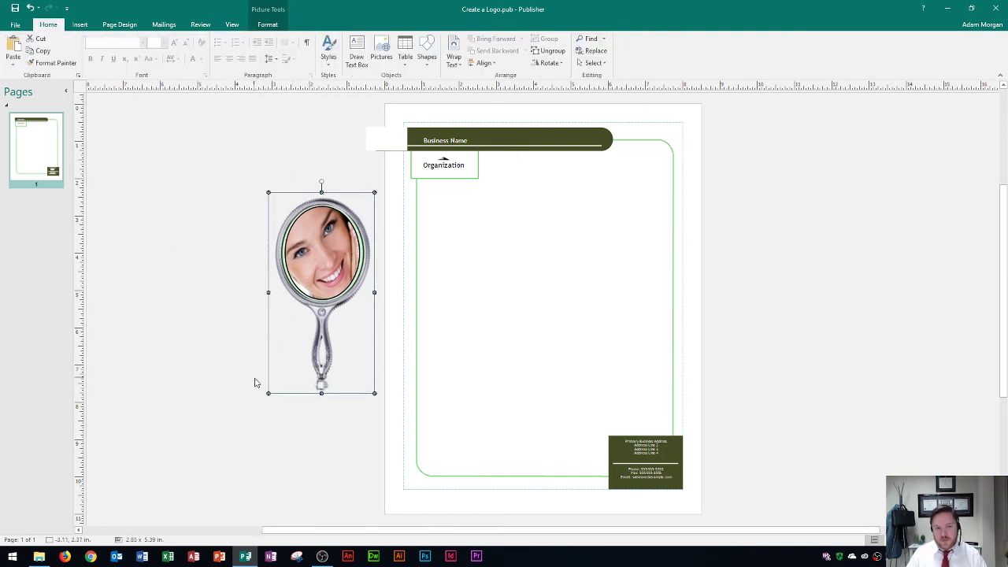
- Scale the grouped logo down proportionally to about 0.60" wide by 1.28" high and place it in the green frame's lower-left corner
drag(266, 392, 348, 309)
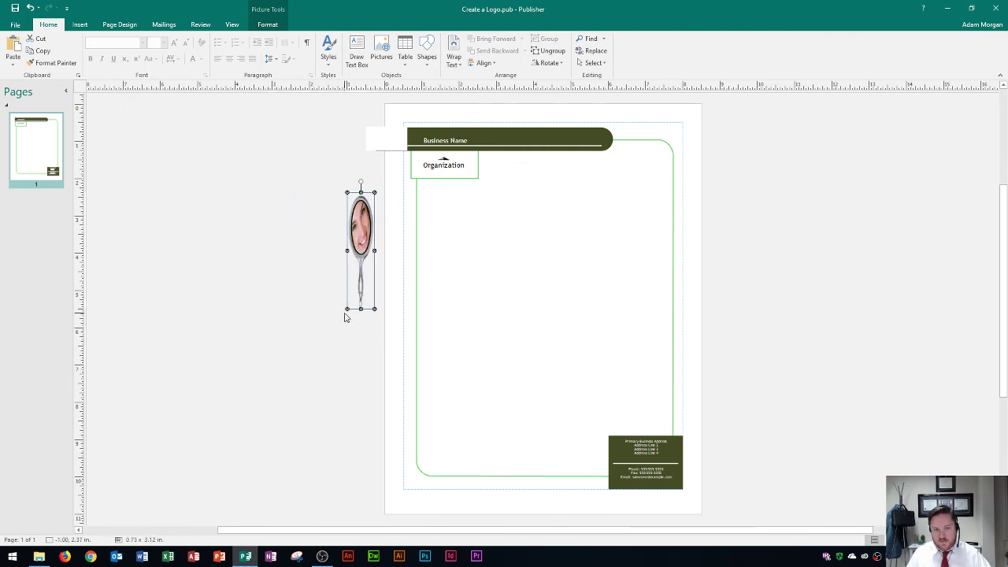
key(ctrl+z)
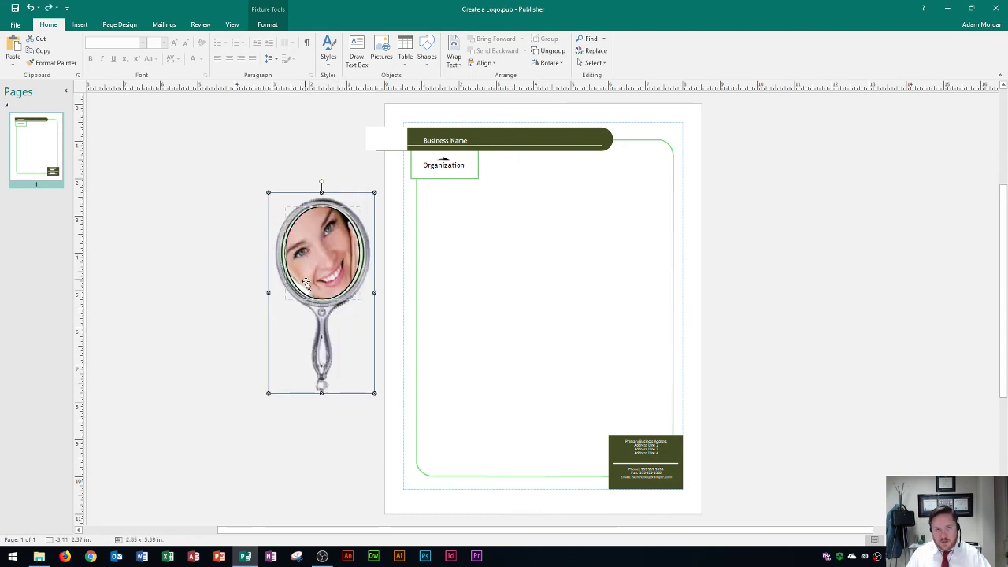
click(265, 26)
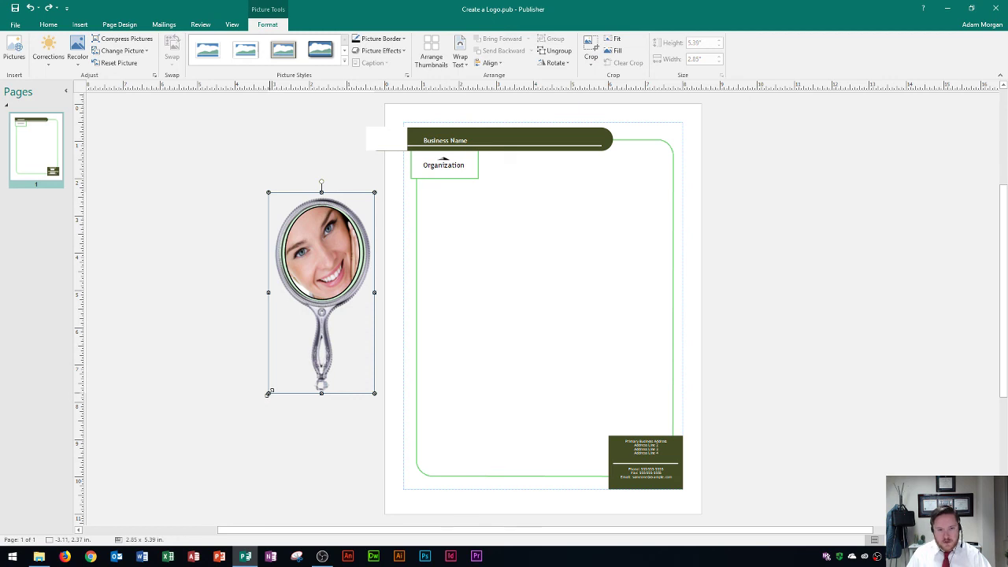
drag(269, 393, 434, 459)
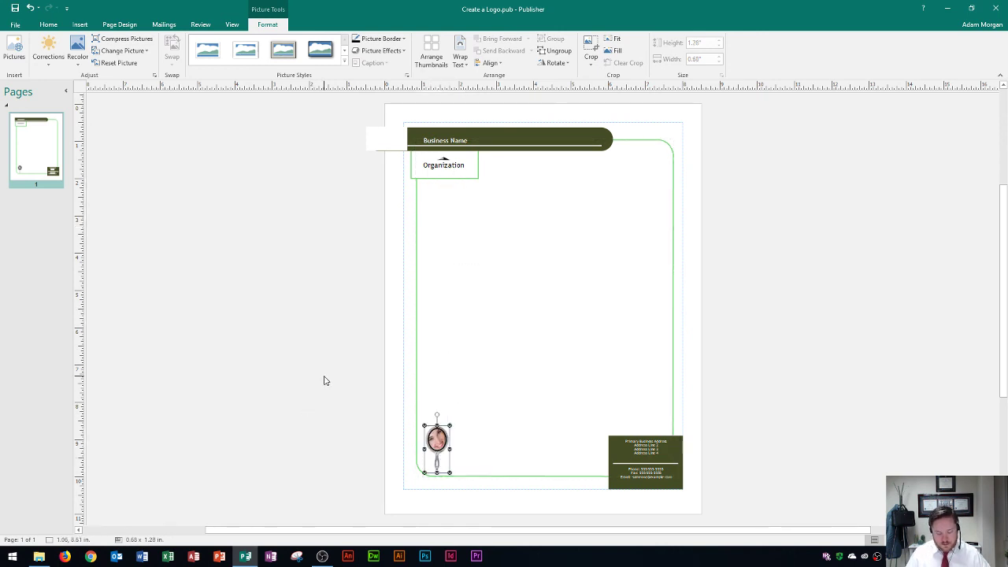